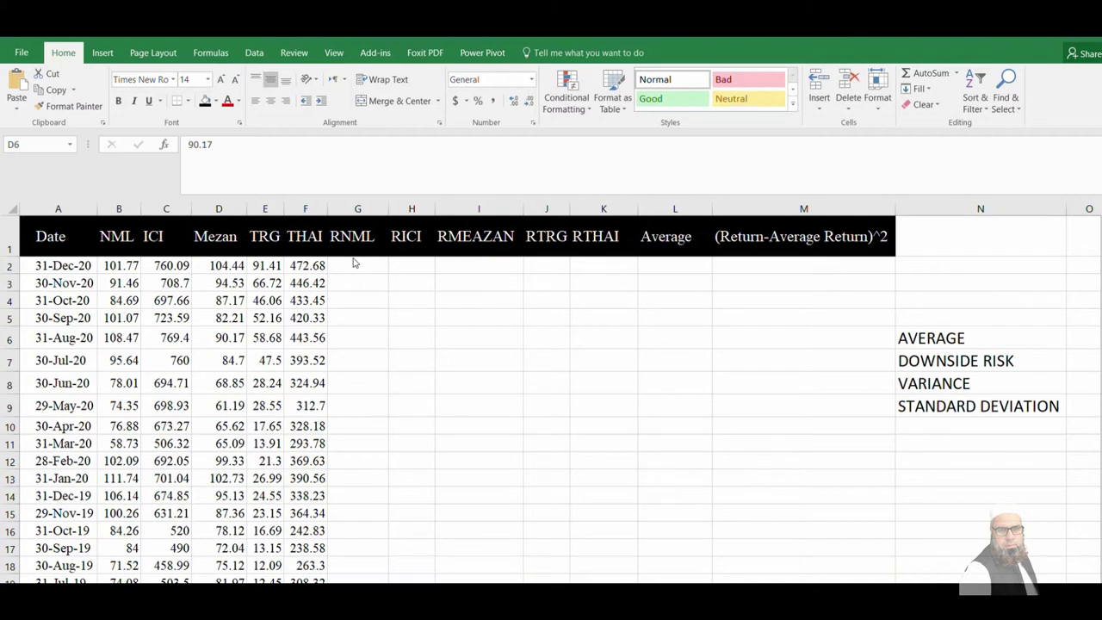
Calculate NML's first monthly log return in G2 with the formula =LN(B2/B3)
left_click(352, 264)
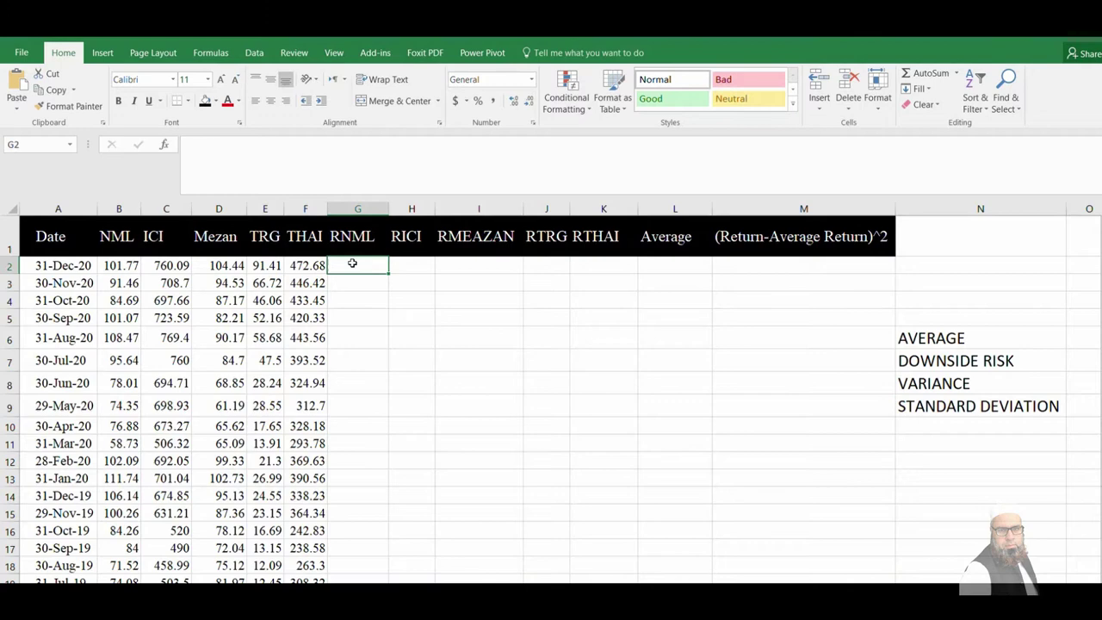
double_click(352, 262)
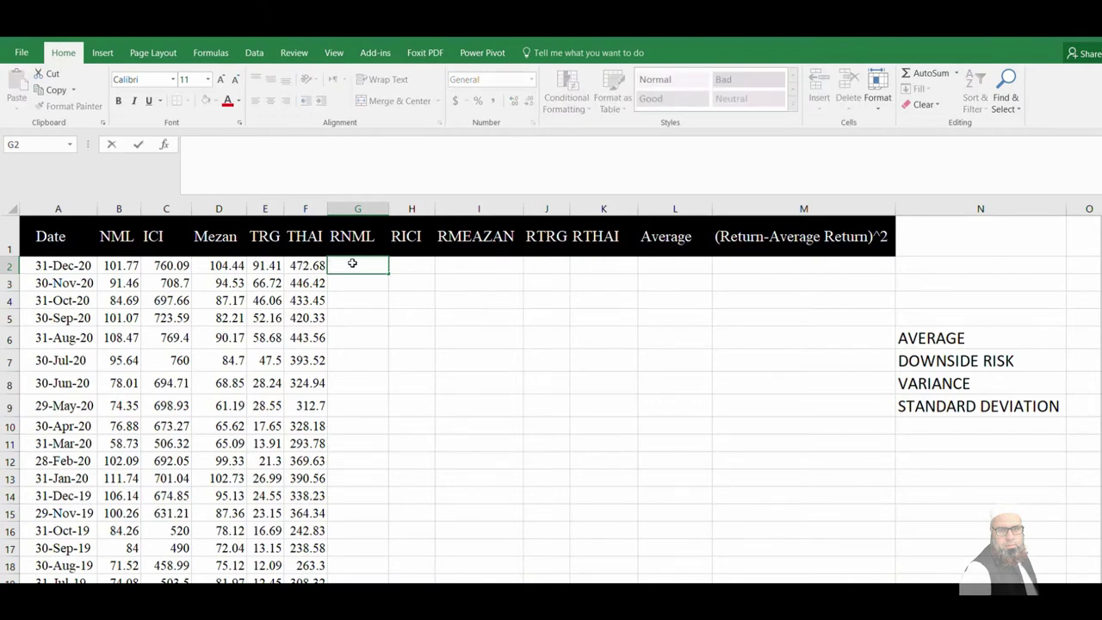
type("=")
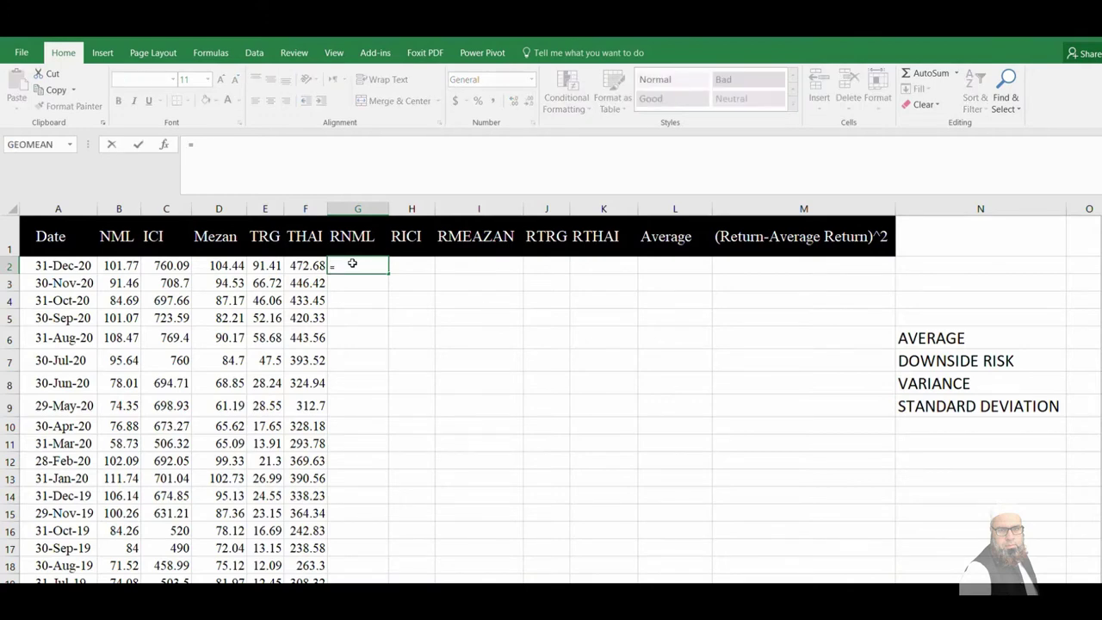
type("LN(")
left_click(120, 265)
type("/")
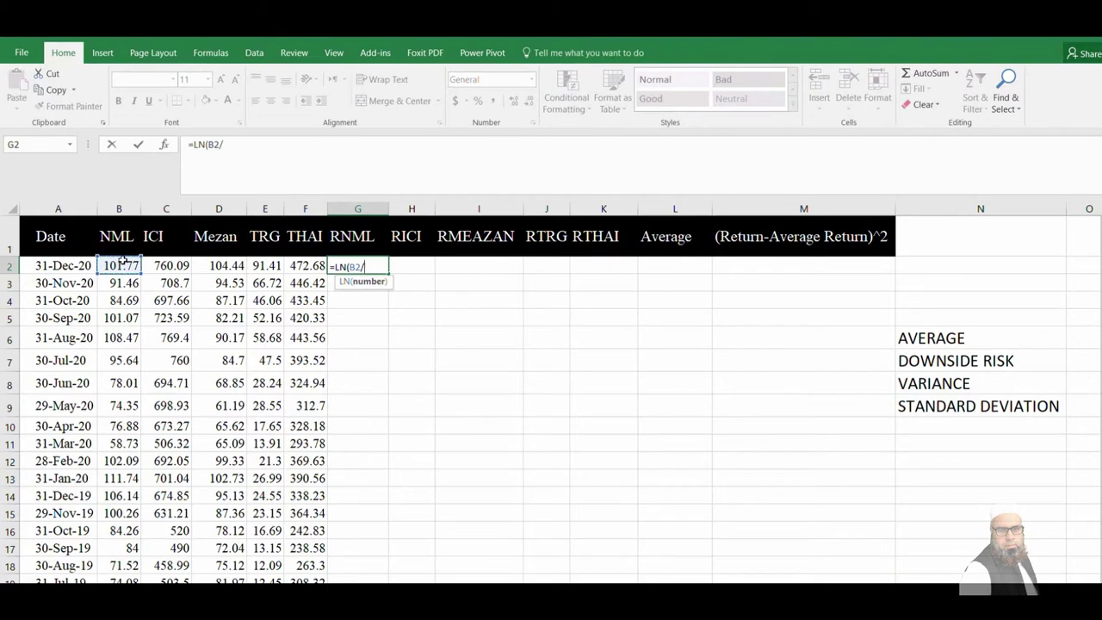
left_click(120, 282)
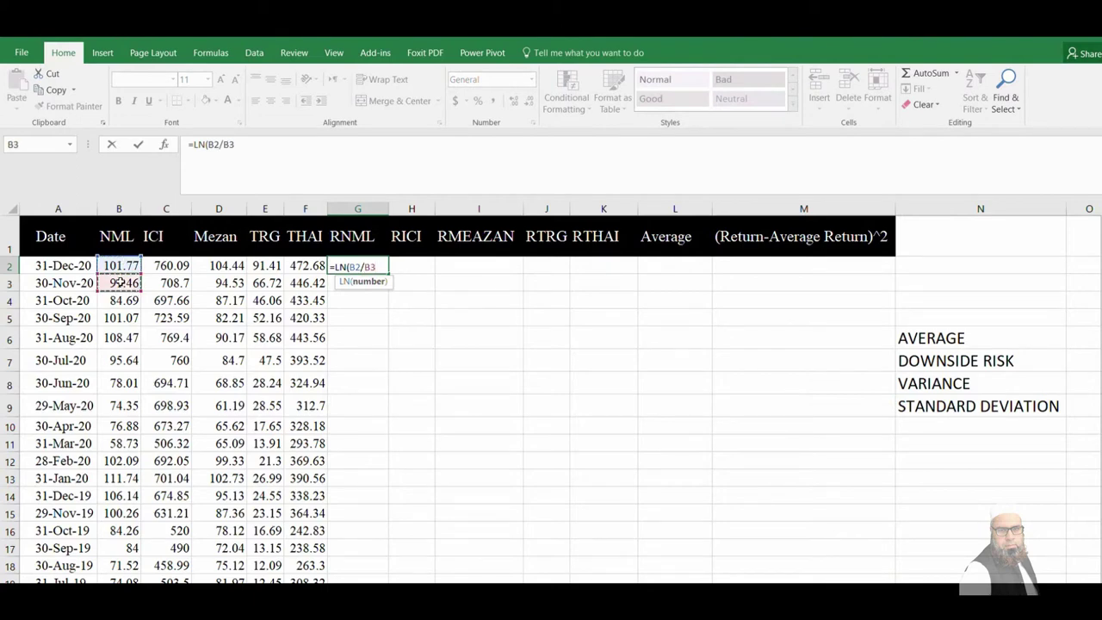
type(")")
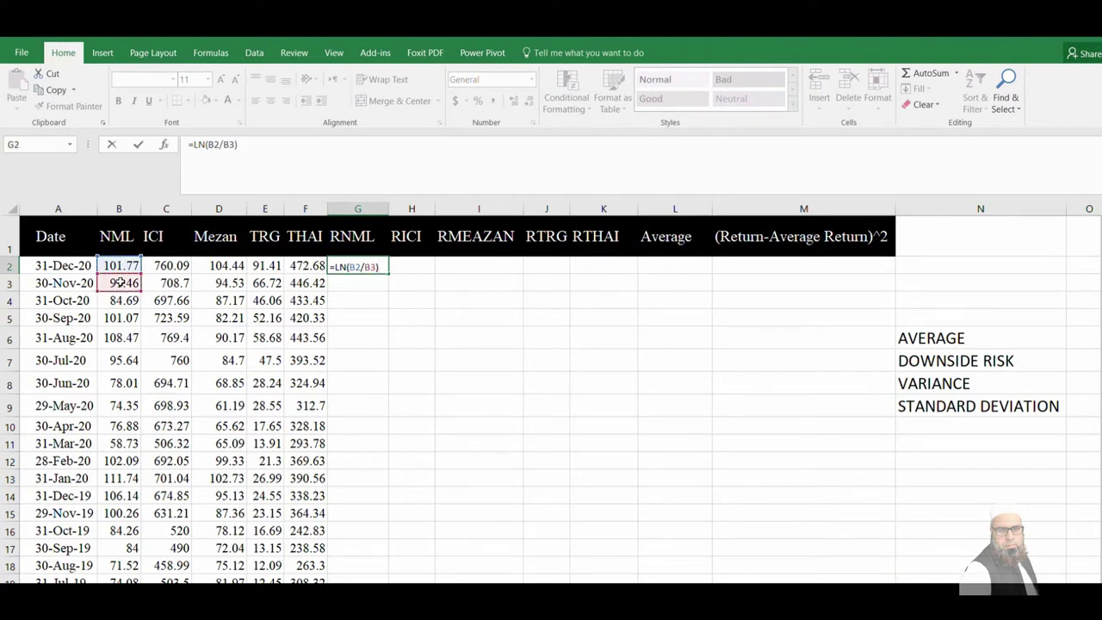
key("Return")
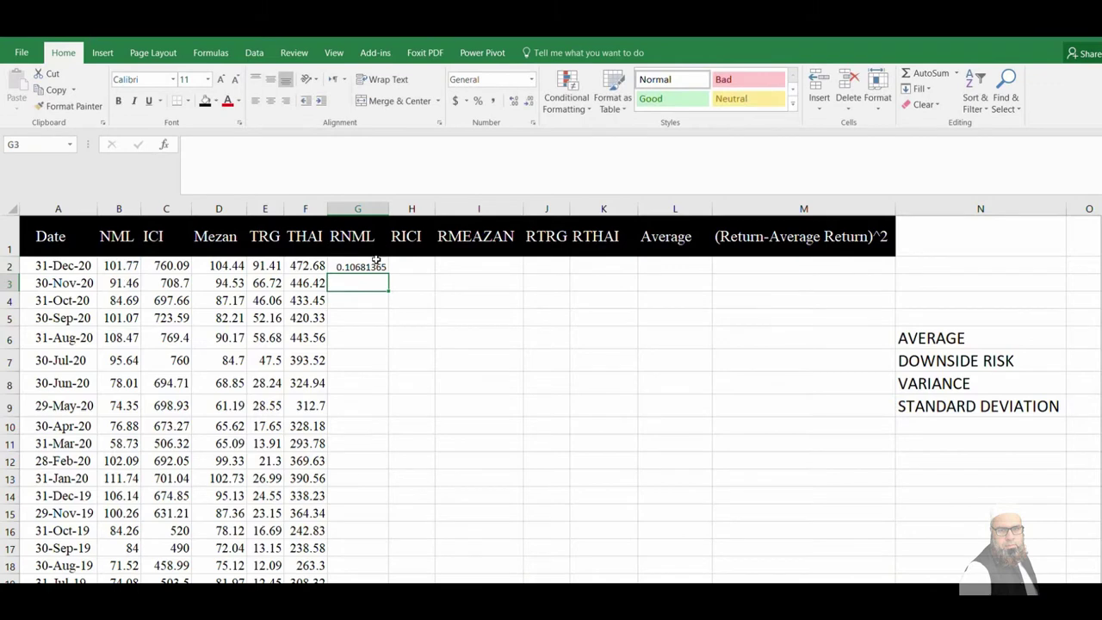
Copy the log return formula from G2 across to K2 and fill all five return columns down the data rows
left_click(379, 269)
left_click_drag(388, 273, 622, 275)
double_click(638, 275)
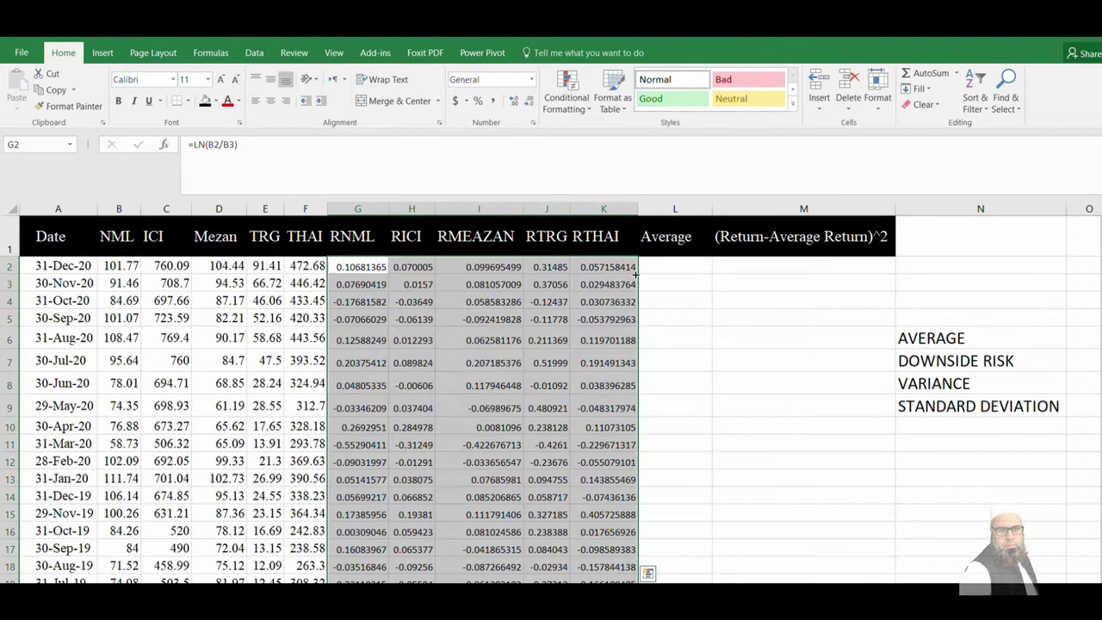
Clear the #DIV/0! return formulas in G73:K73, the last data row
left_click(349, 442)
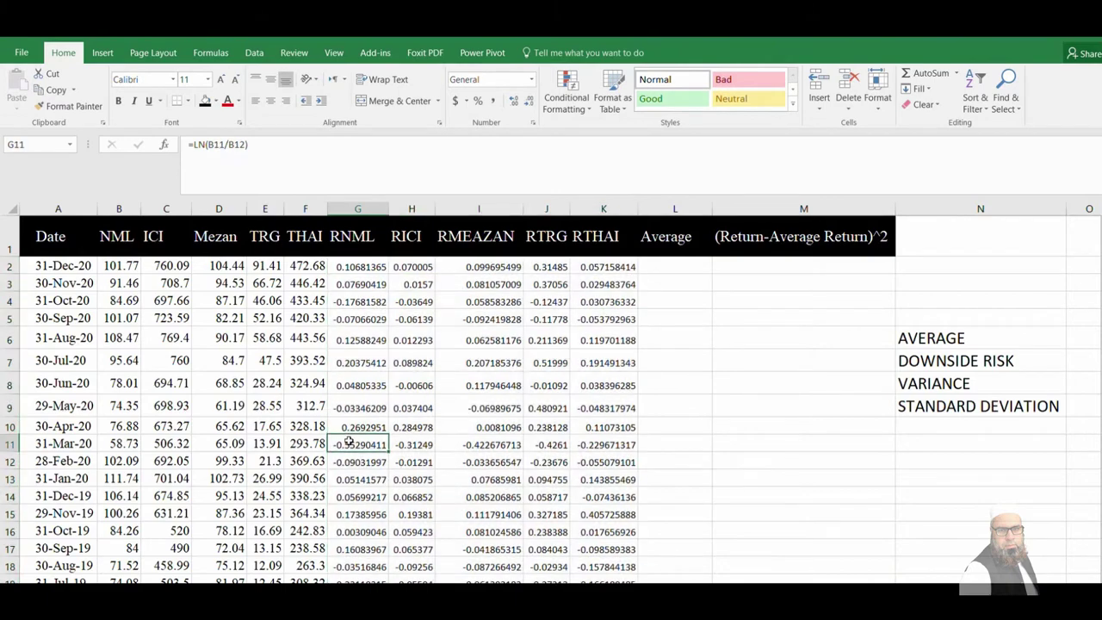
key("ctrl+Left")
key("ctrl+Down")
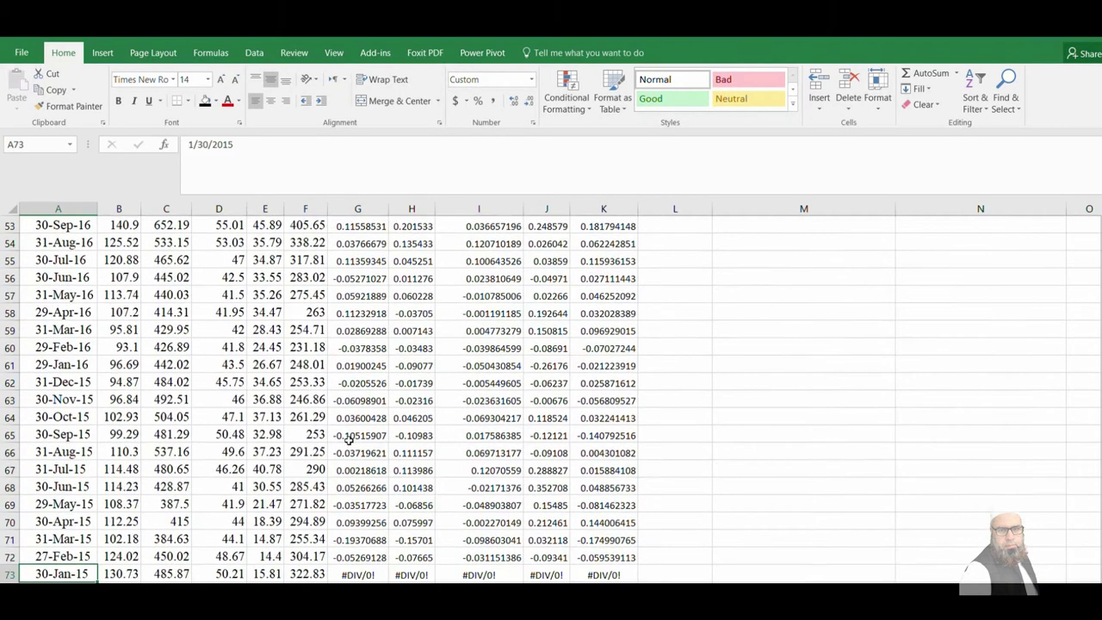
key("Right")
key("Right")
key("Right")
key("Right")
key("Right")
key("Right")
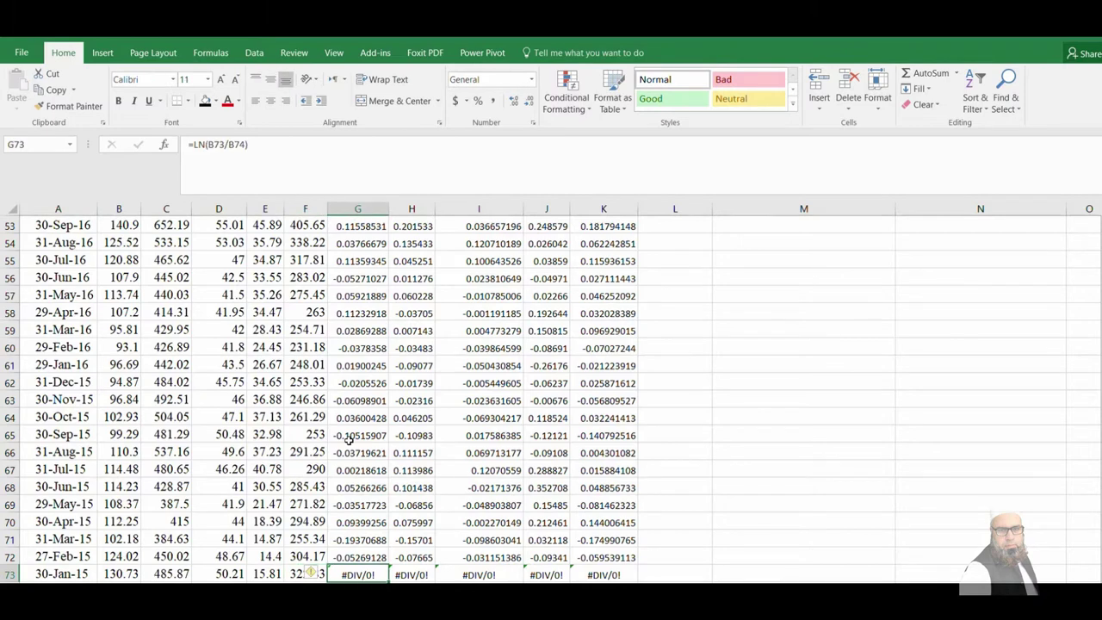
key("shift+Right")
key("shift+Right")
key("shift+Right")
key("shift+Right")
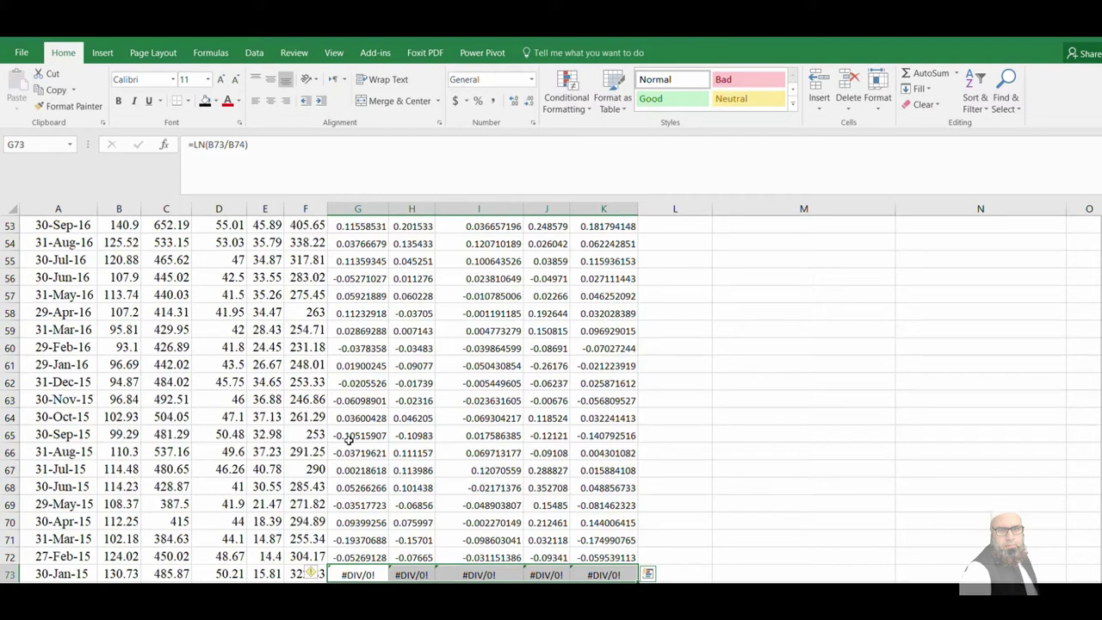
key("Delete")
Calculate the first row's average return in L2 with =AVERAGE(G2:K2)
key("Up")
key("Up")
key("Up")
key("Up")
key("Up")
key("Up")
key("Up")
key("Up")
key("Up")
key("Up")
key("Up")
key("Up")
key("Up")
key("Up")
key("Up")
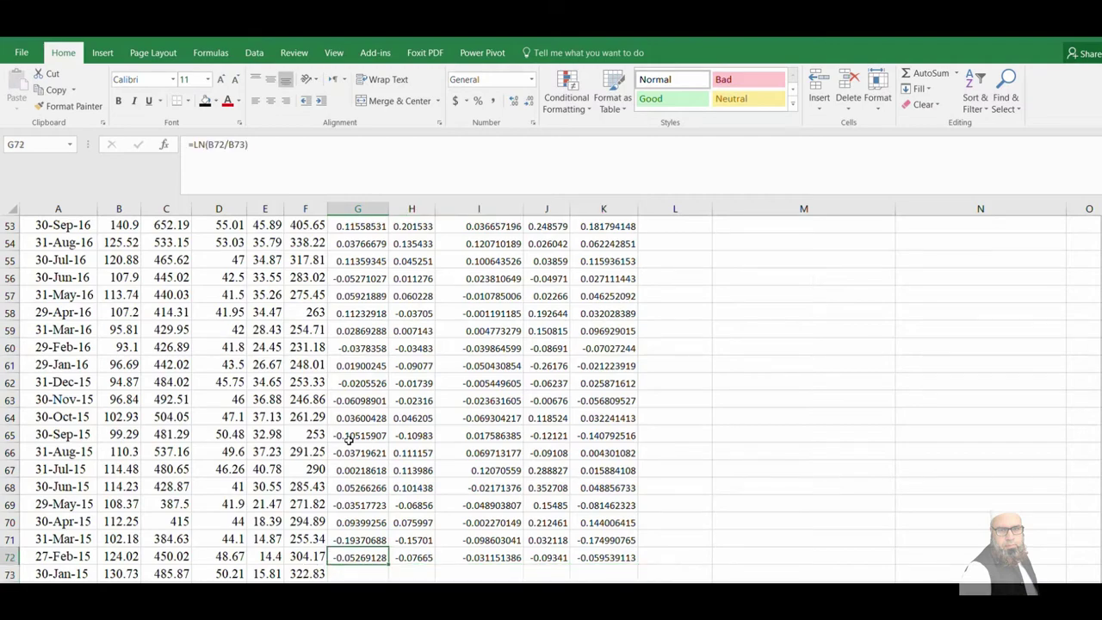
key("ctrl+Up")
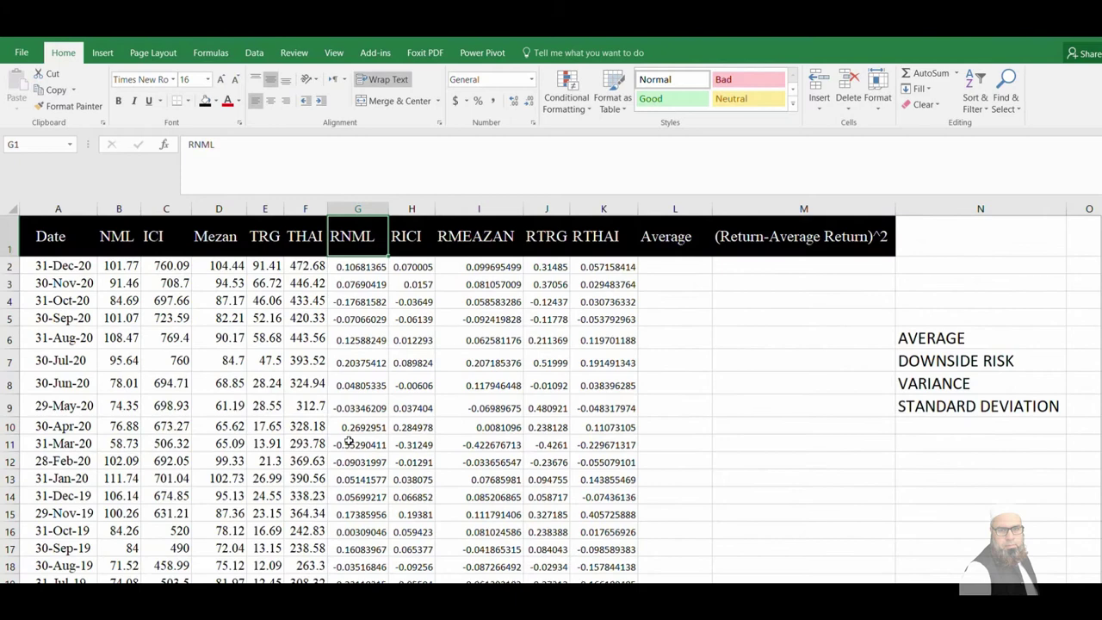
key("Right")
key("Right")
key("Right")
key("Right")
key("Right")
key("Down")
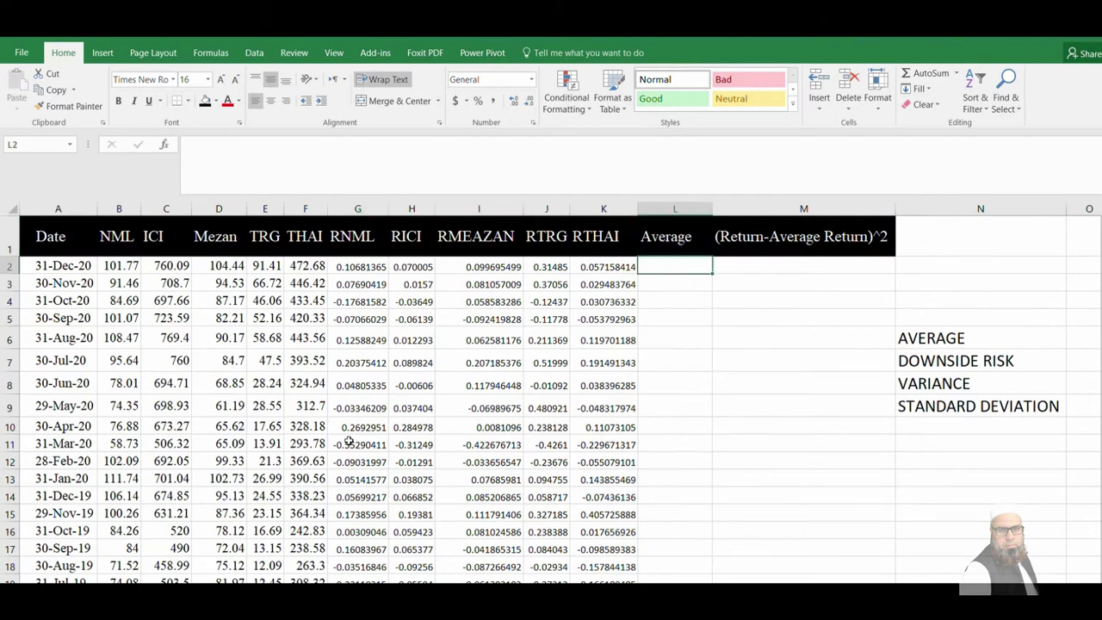
type("=")
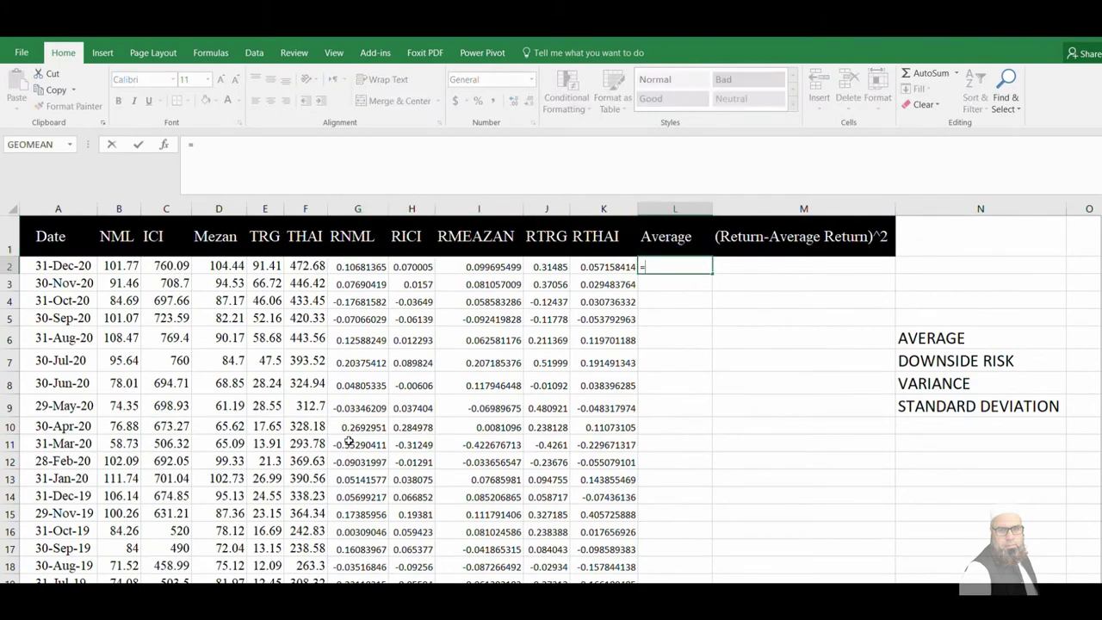
type("AVERAGE(")
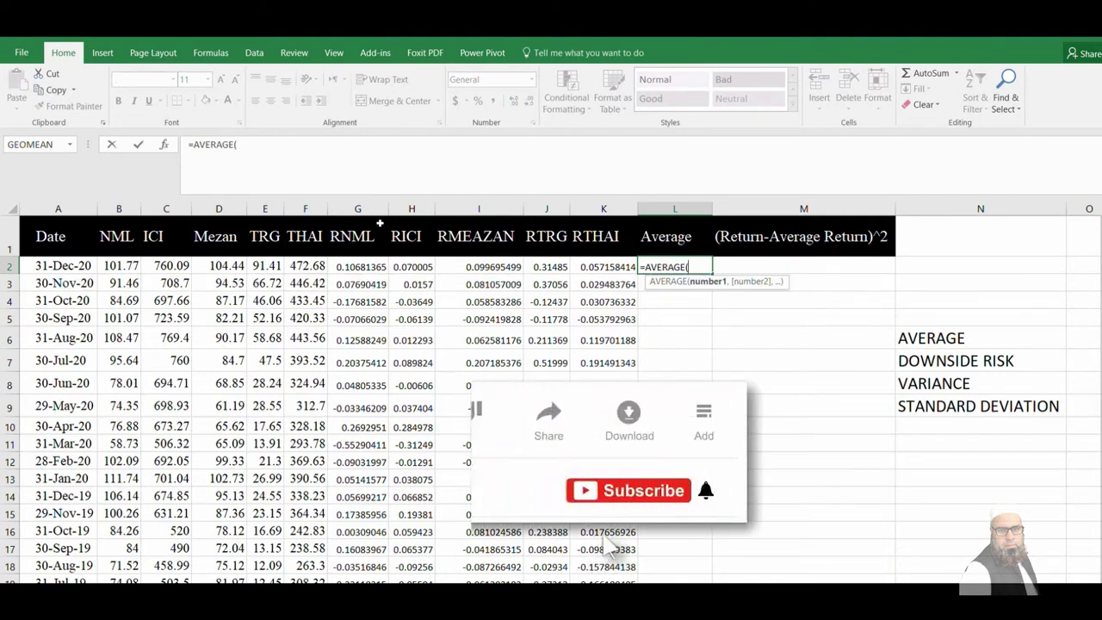
left_click_drag(362, 260, 608, 268)
type(")")
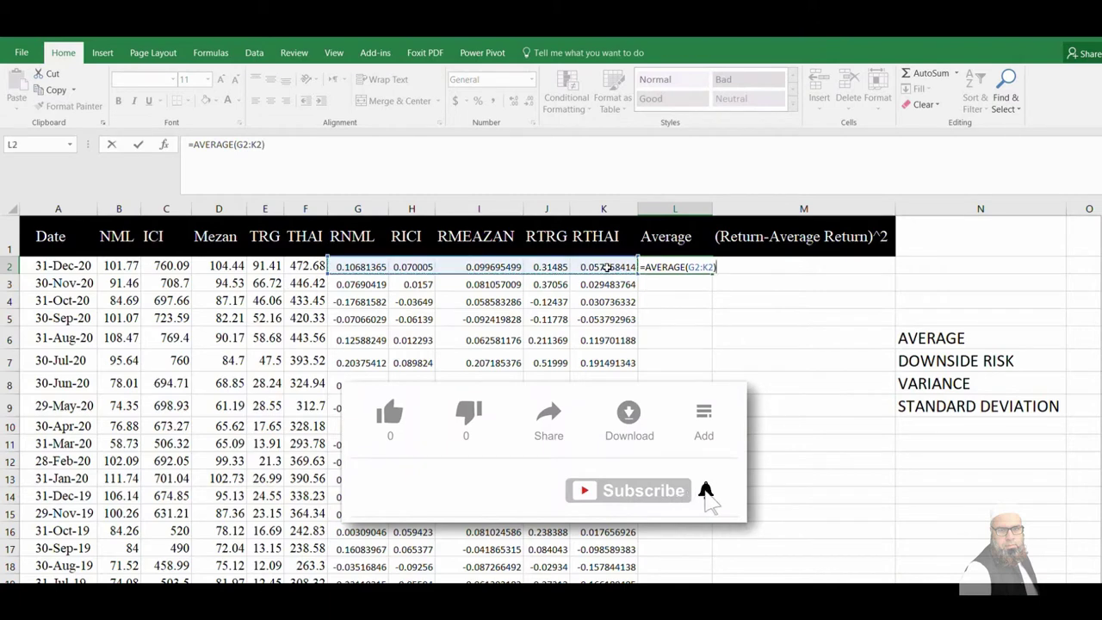
key("Return")
Fill the average formula from L2 down the data rows and clear the #DIV/0! formula in L73
left_click(668, 267)
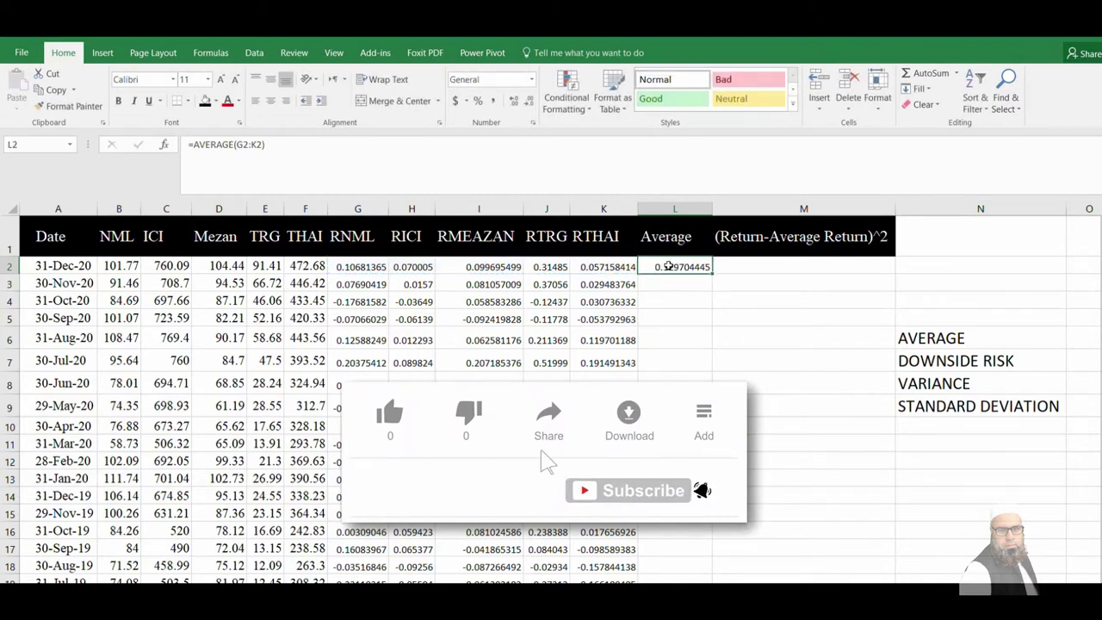
double_click(713, 274)
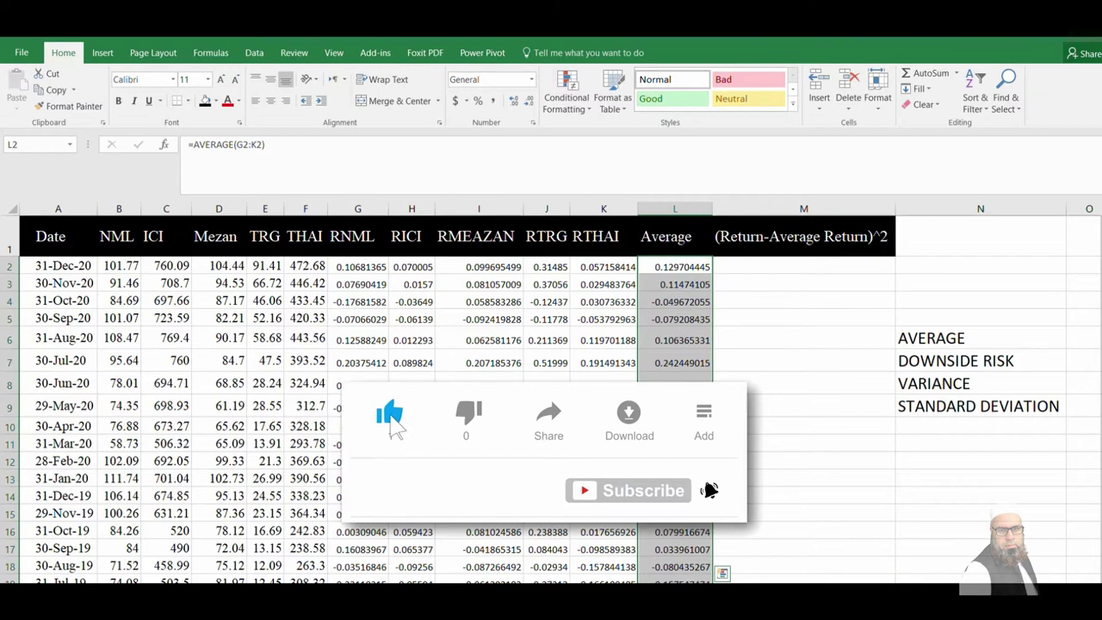
key("ctrl+Down")
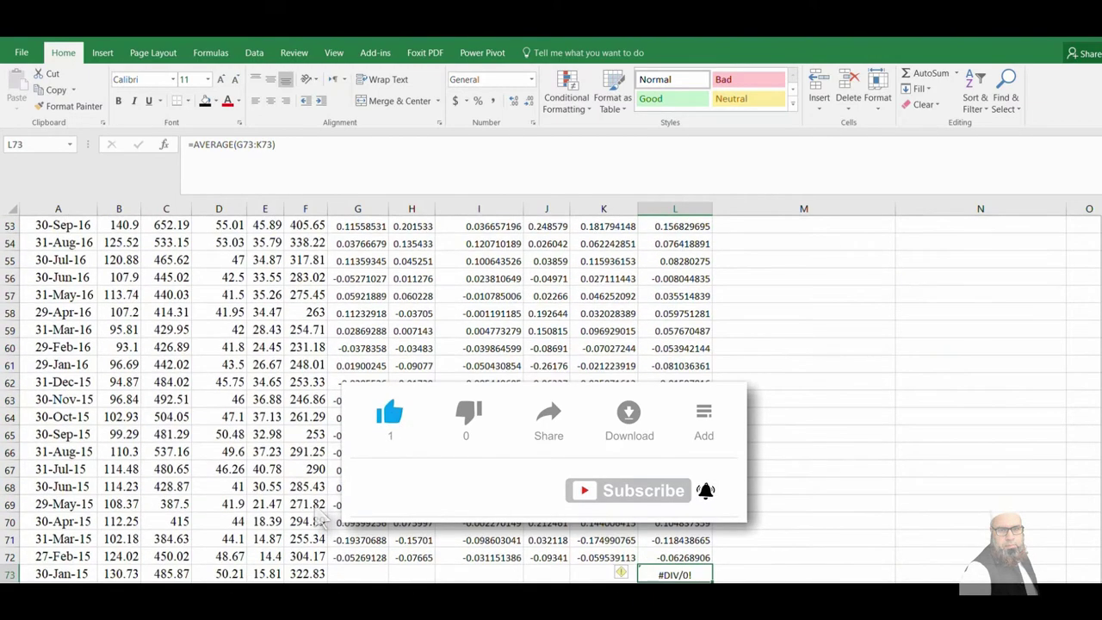
key("Delete")
key("ctrl+Up")
key("ctrl+Up")
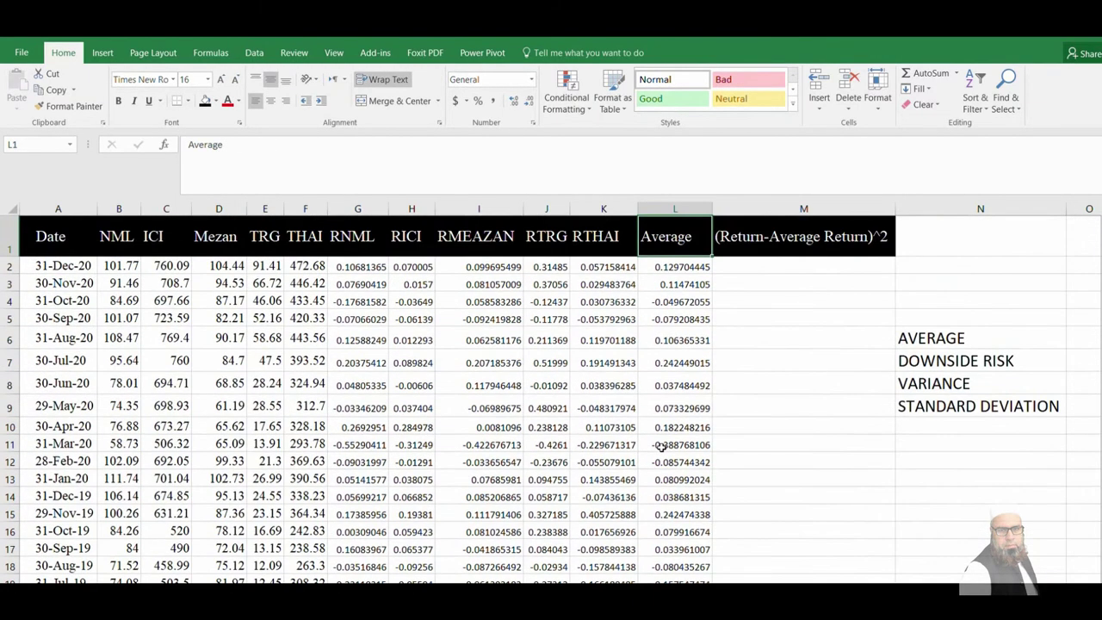
Calculate the overall average return in O6, beside the AVERAGE label, with =AVERAGE(L2:L72)
left_click(979, 344)
key("Right")
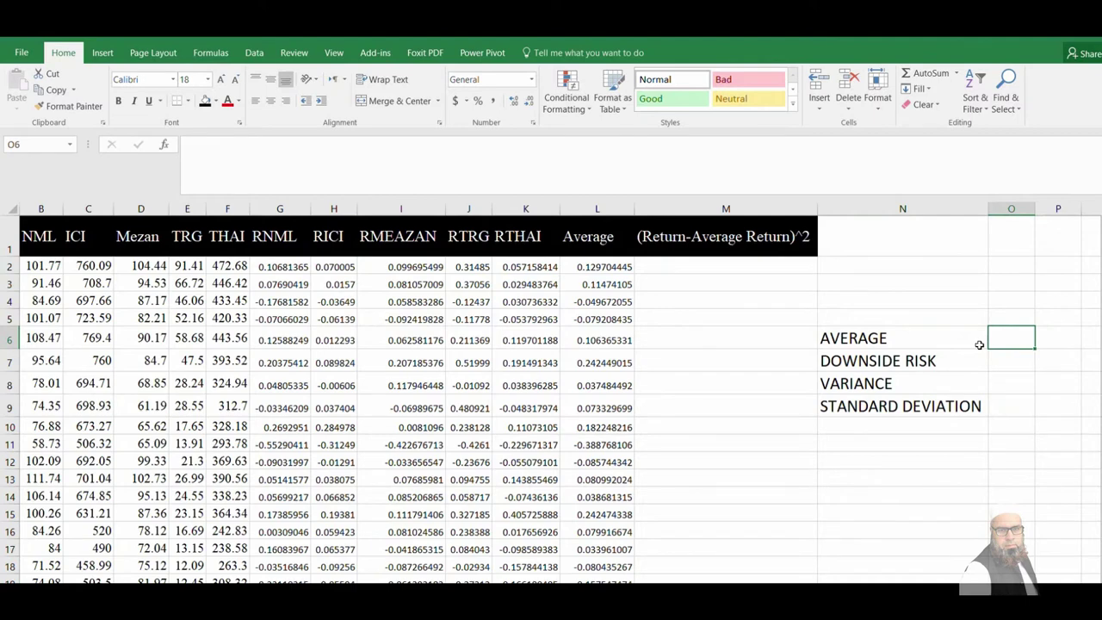
scroll(979, 344, "down", 1)
type("=AVERAGE(")
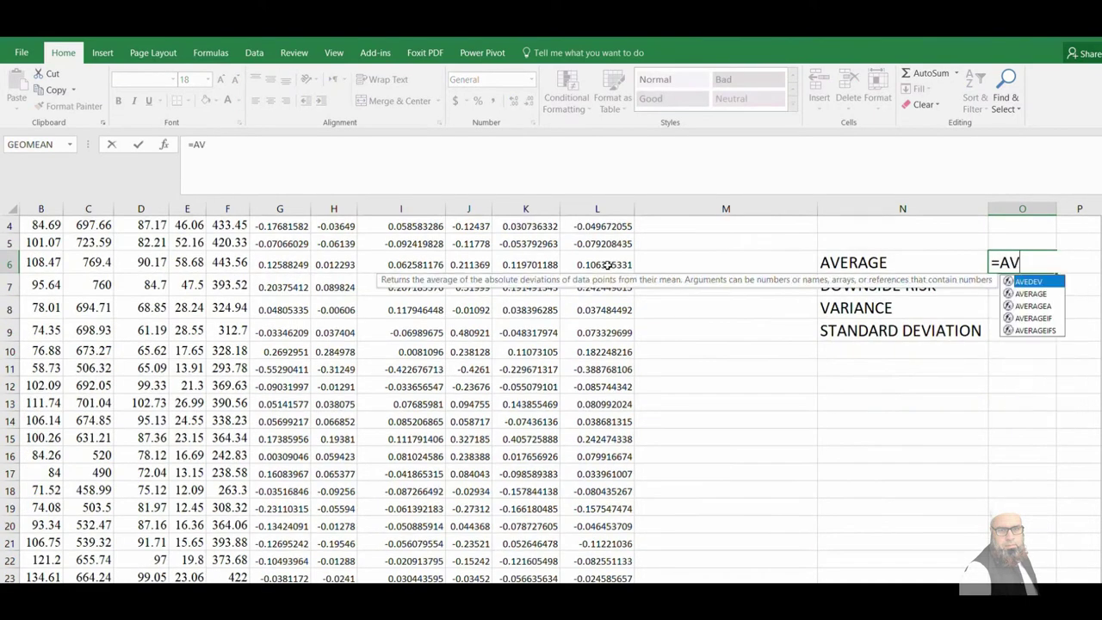
key("Up")
key("Up")
key("Up")
key("Up")
key("Up")
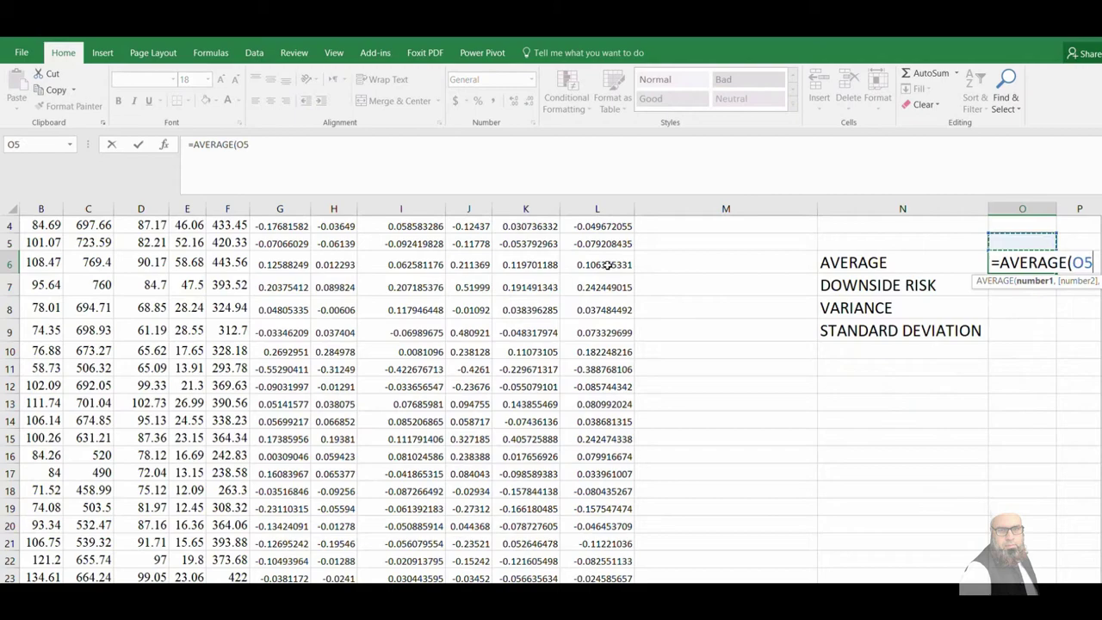
key("Left")
key("Left")
key("Left")
key("Left")
key("Down")
key("Right")
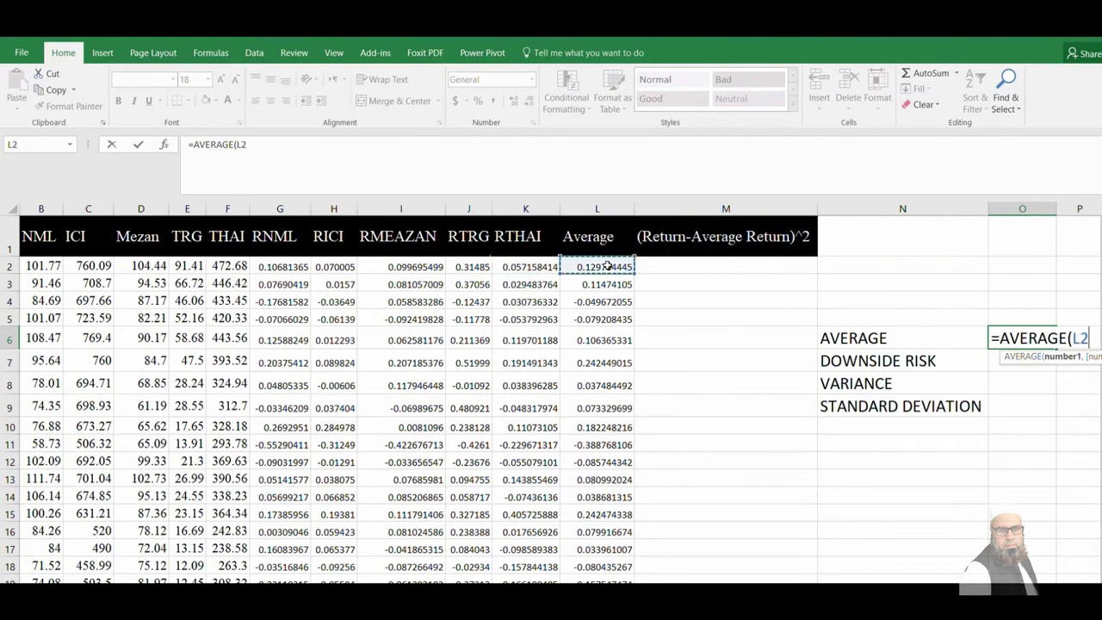
key("ctrl+shift+Down")
key("Return")
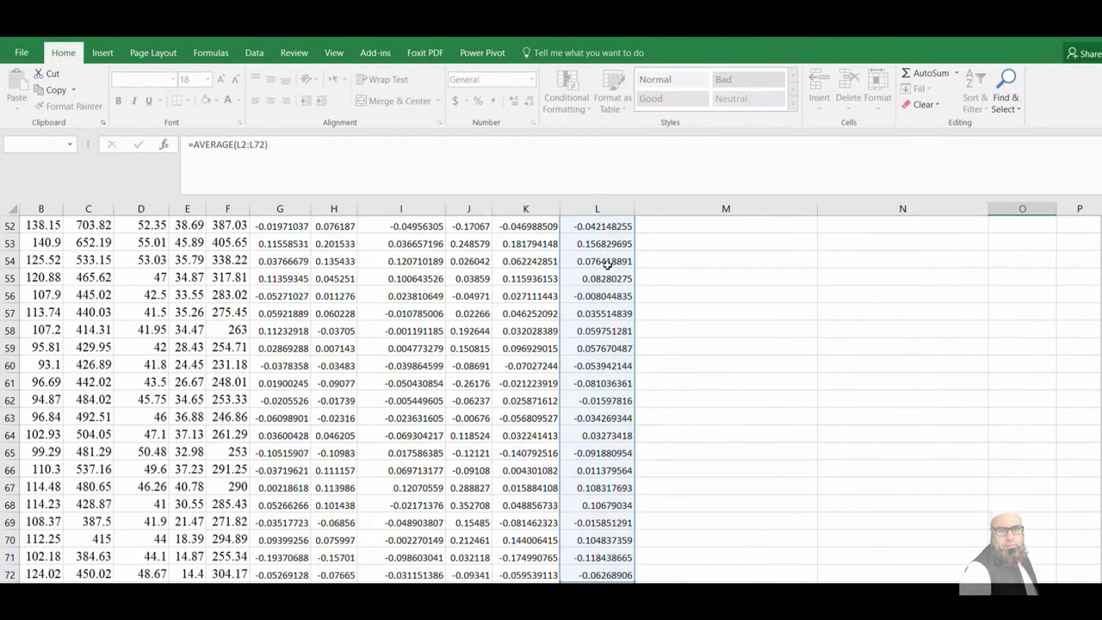
key("Up")
key("Up")
key("Up")
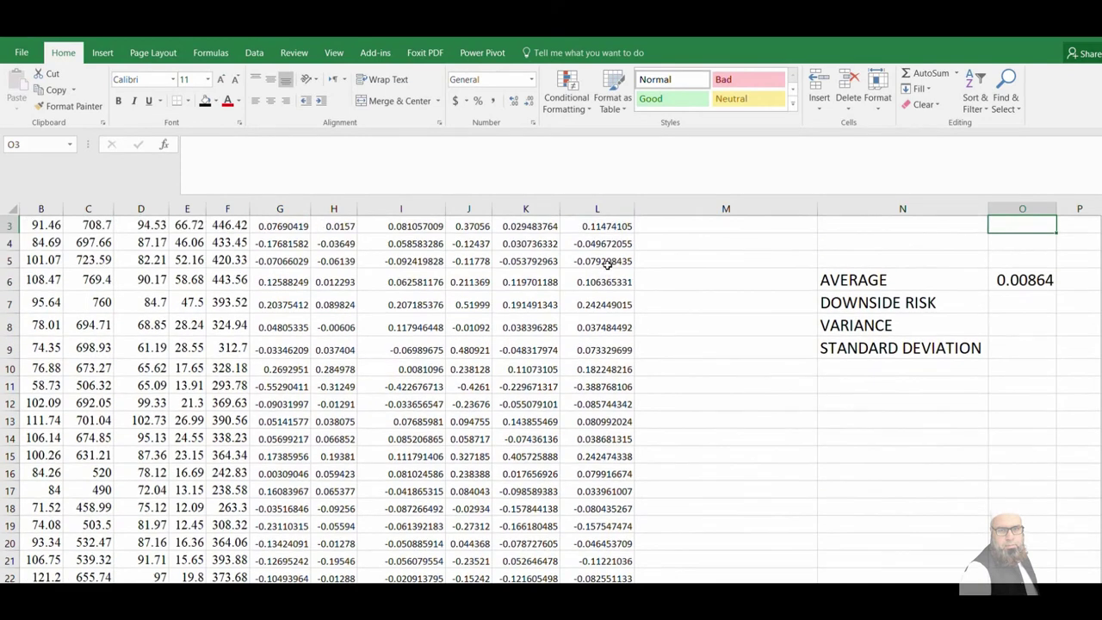
key("Down")
key("Down")
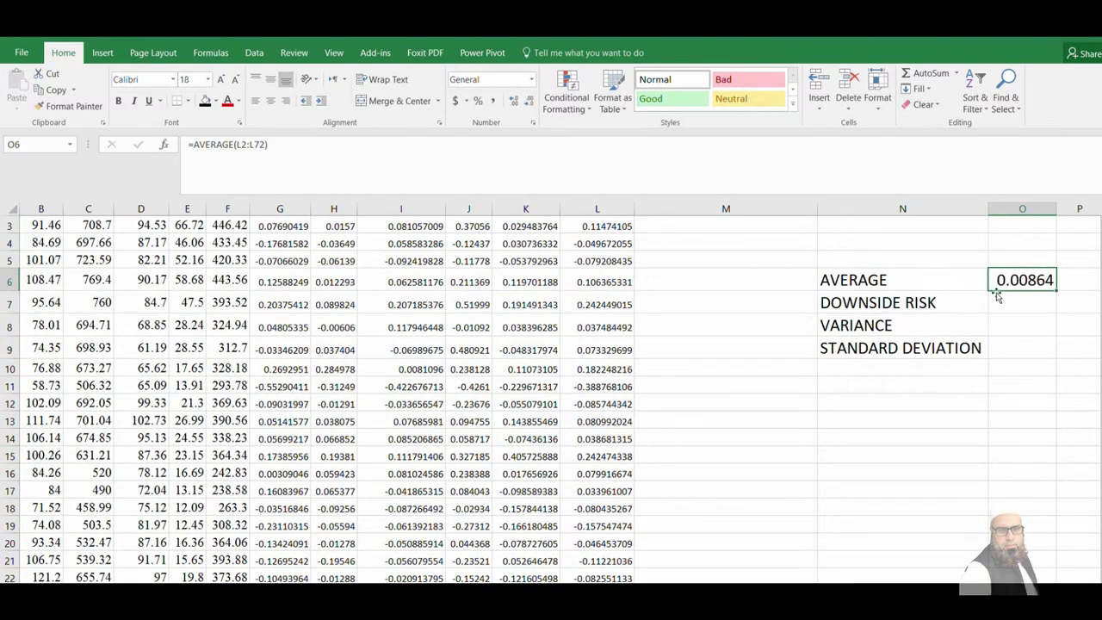
Calculate the first row's below-average deviation in M2 with =IF(L2<$P$6,L2-P6,"")
key("ctrl+Up")
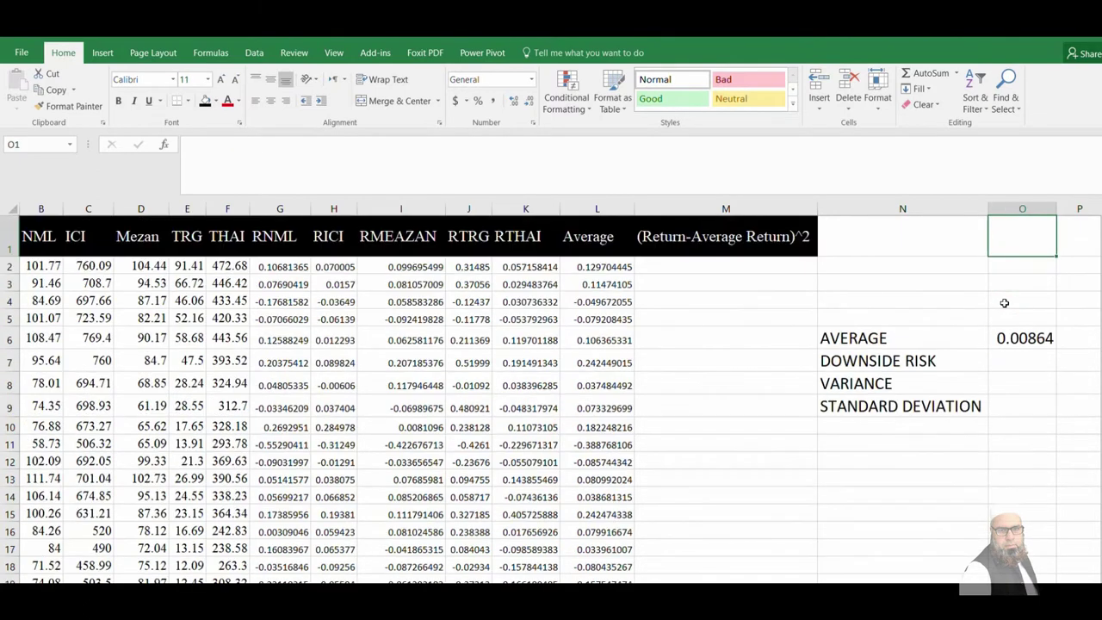
left_click(713, 263)
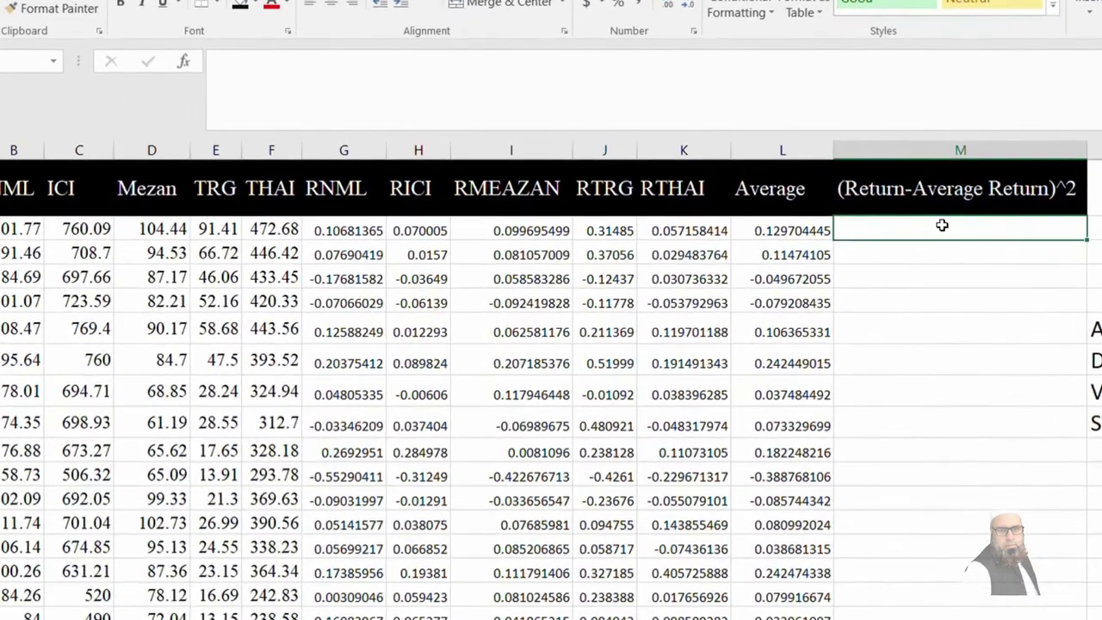
type("=I")
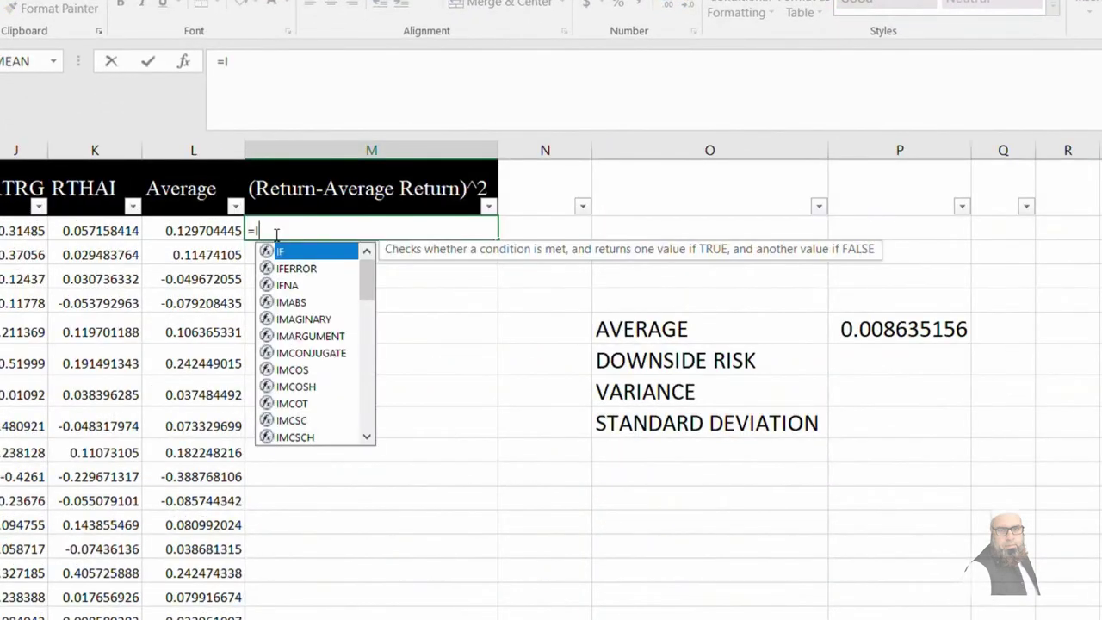
type("F(")
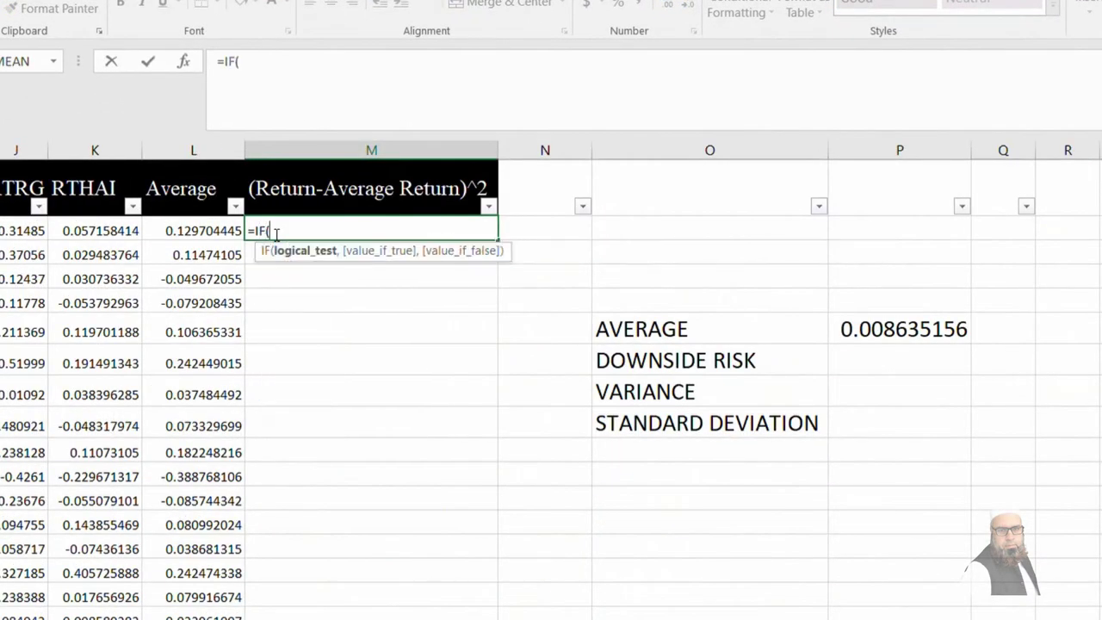
left_click(209, 231)
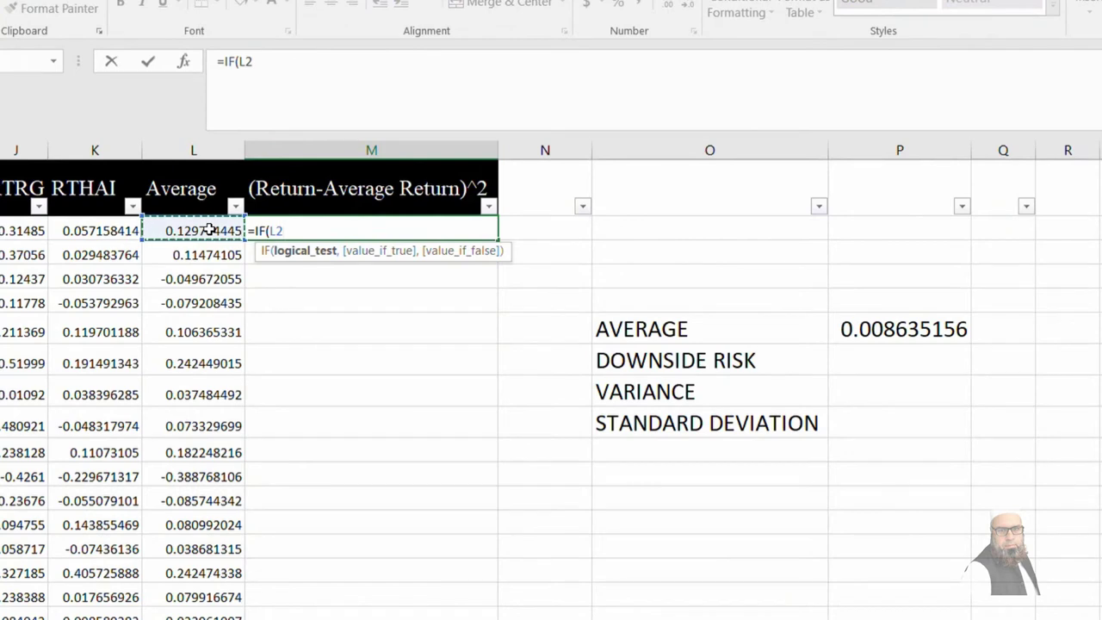
type("<")
left_click(878, 321)
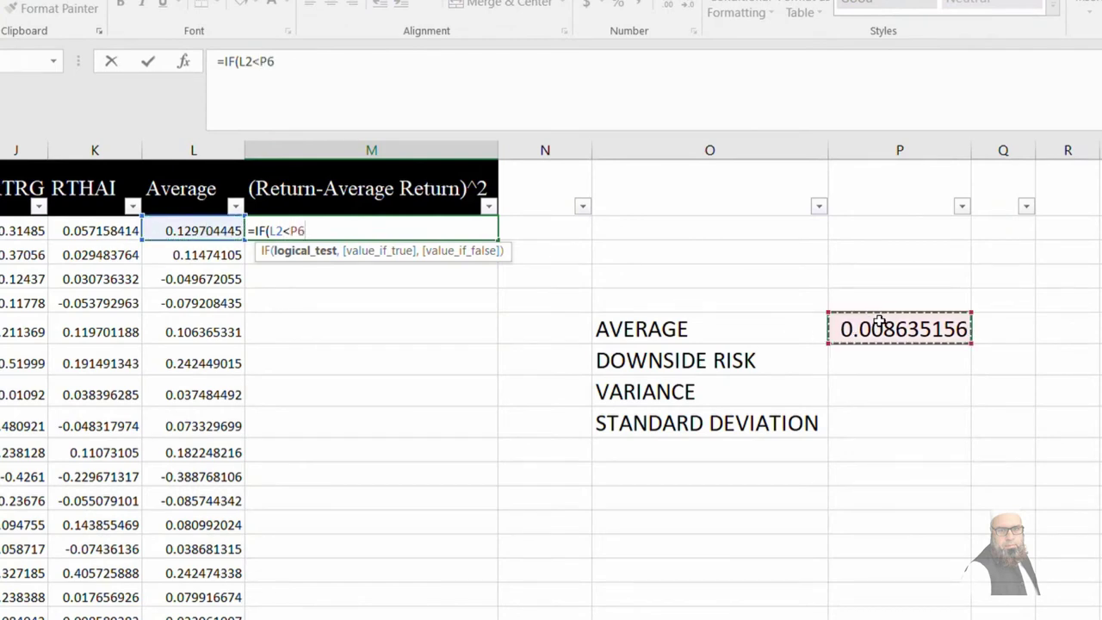
key("F4")
type(",")
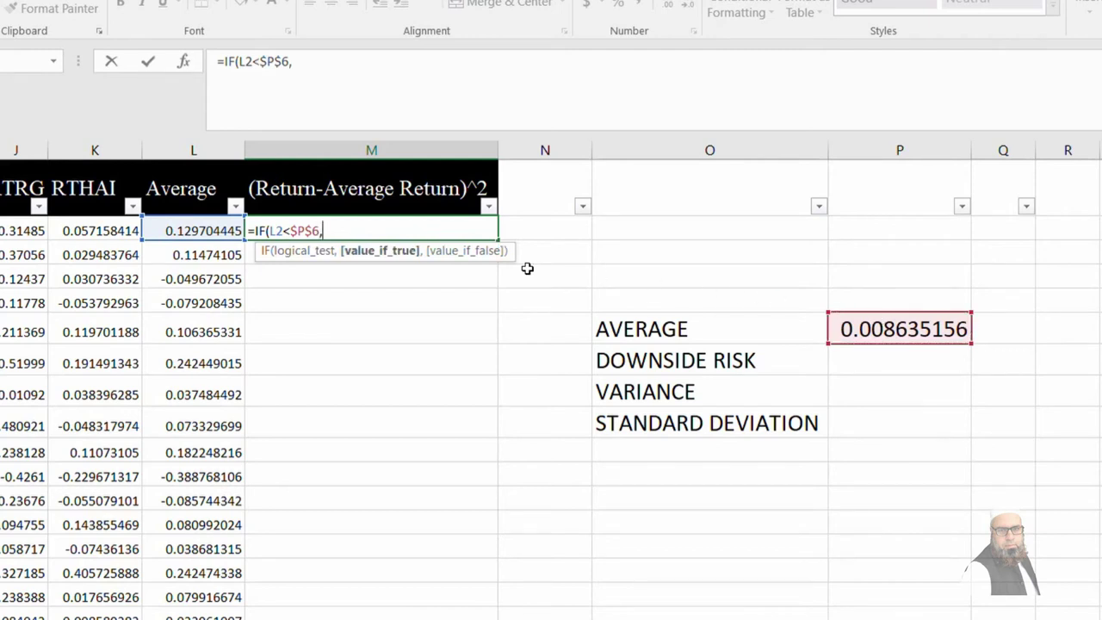
left_click(179, 228)
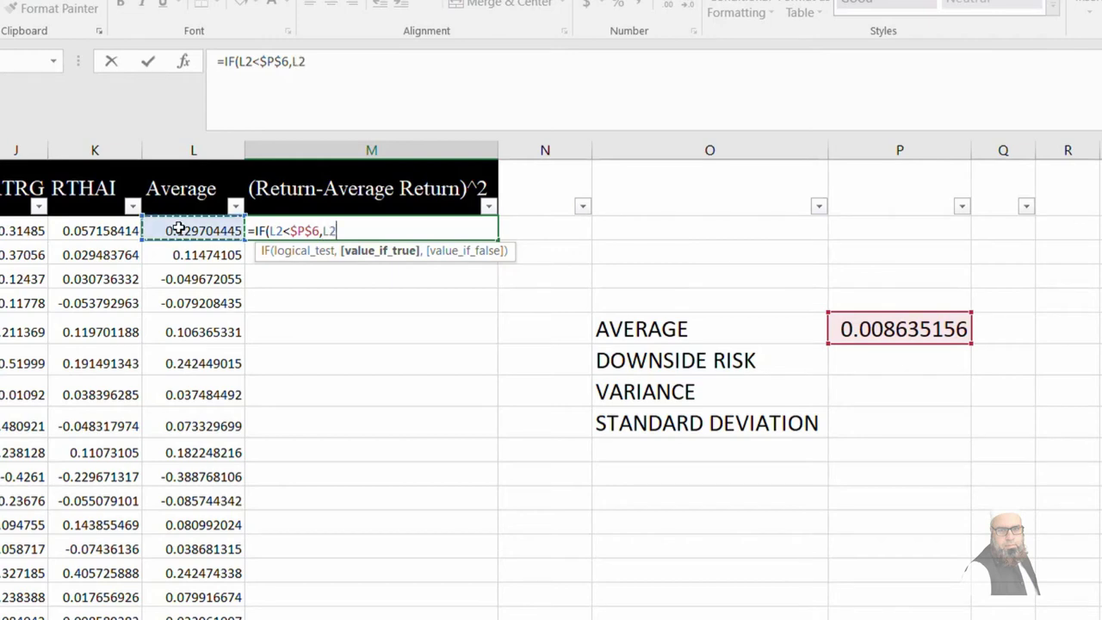
type("-")
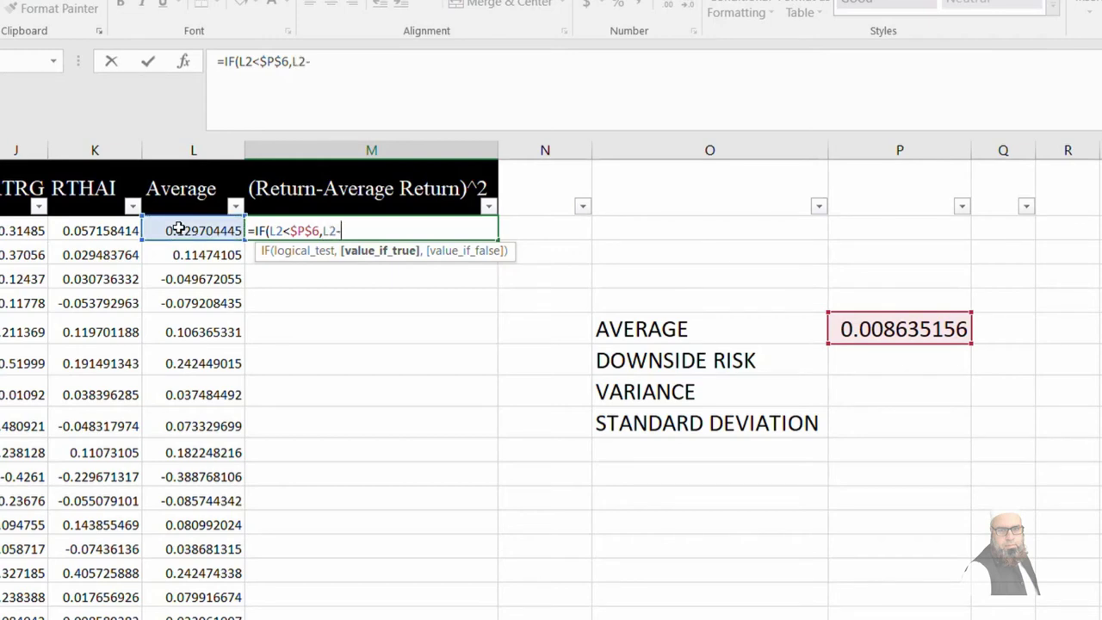
left_click(897, 321)
type(",")
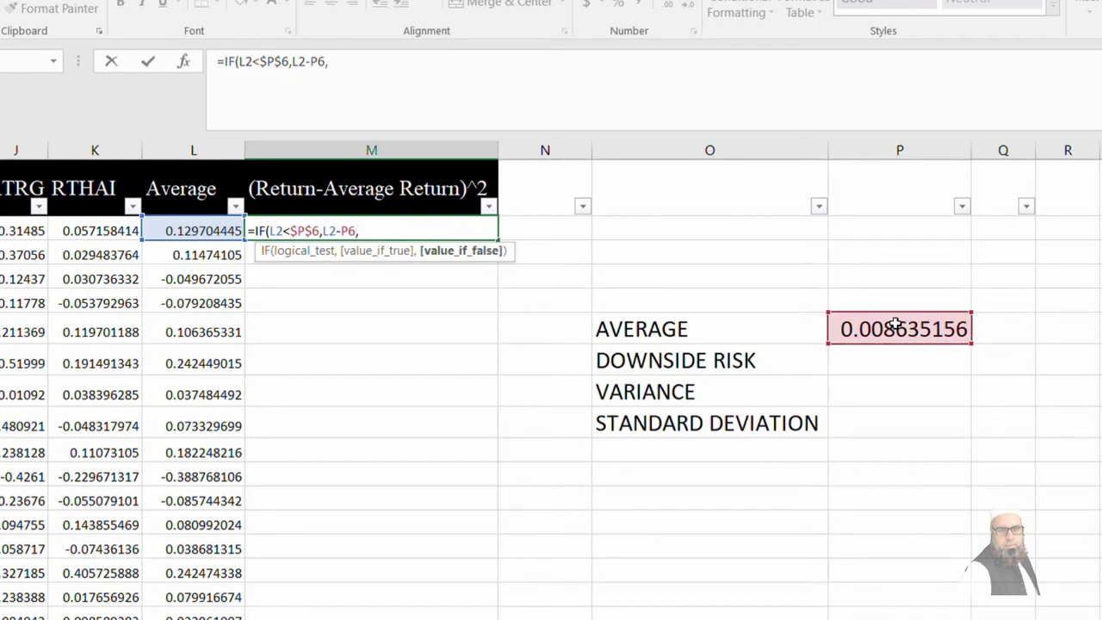
type("\"\")")
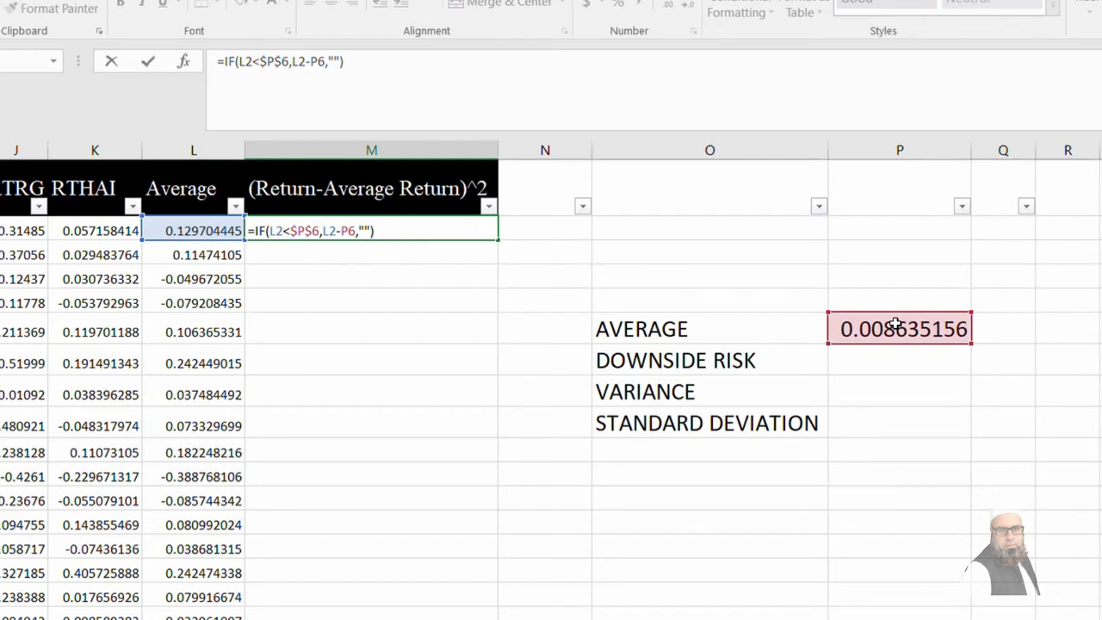
key("Return")
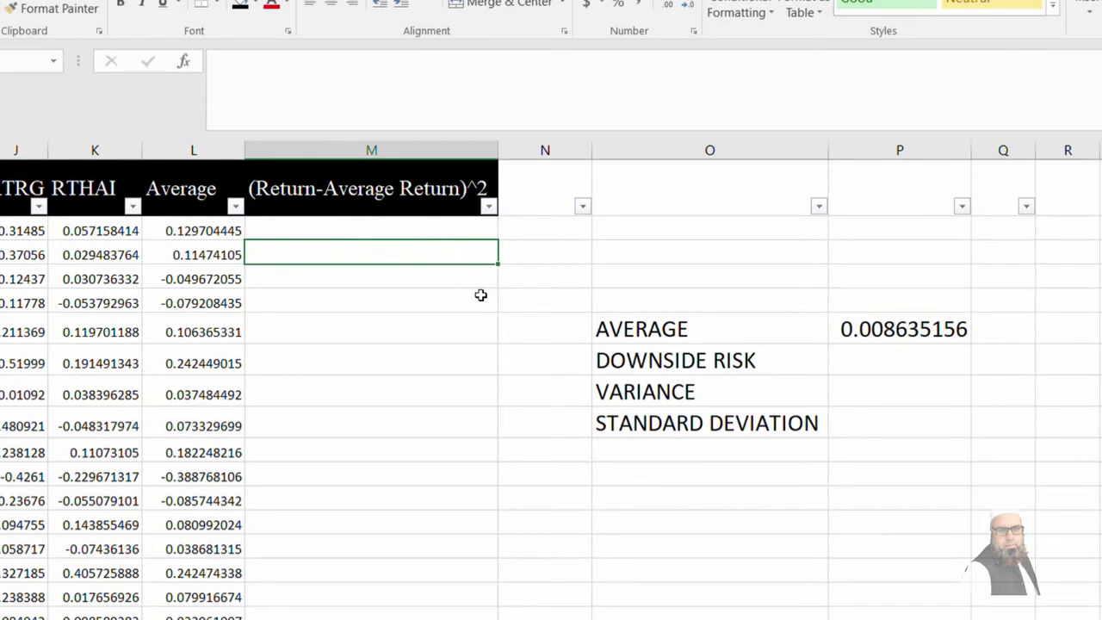
Fill the deviation formula from M2 down the data rows and reopen M2's formula for editing
left_click(447, 227)
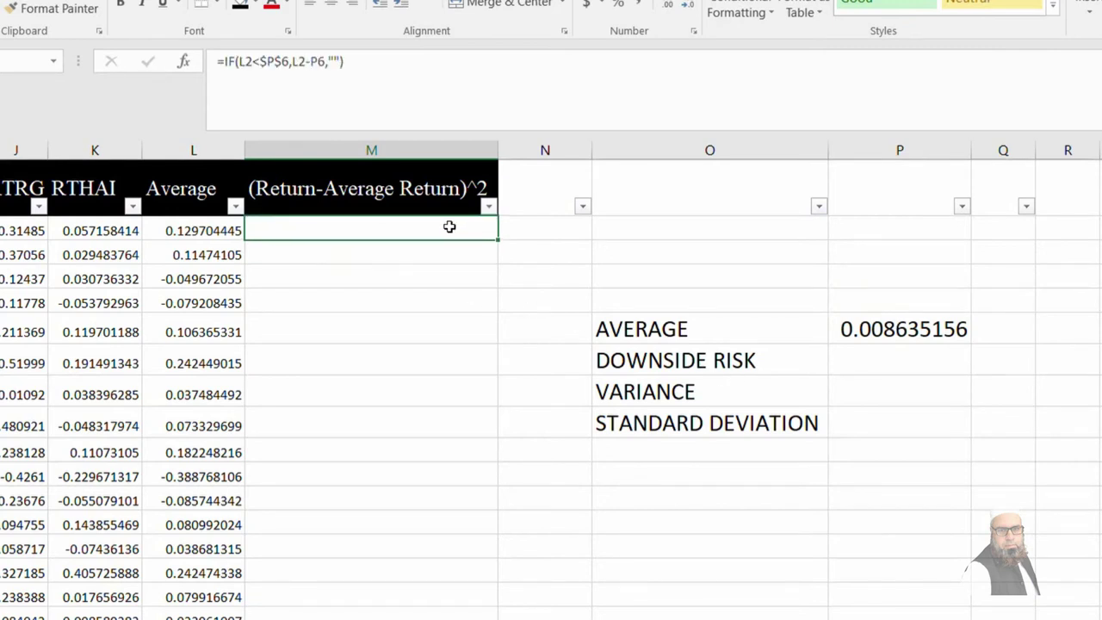
double_click(499, 242)
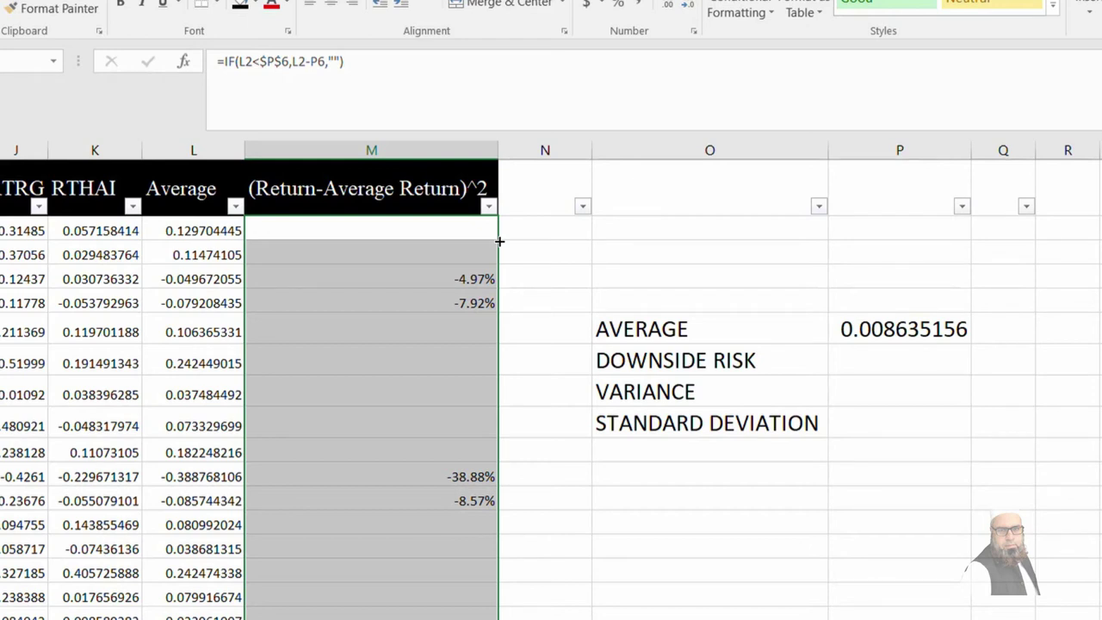
left_click(406, 222)
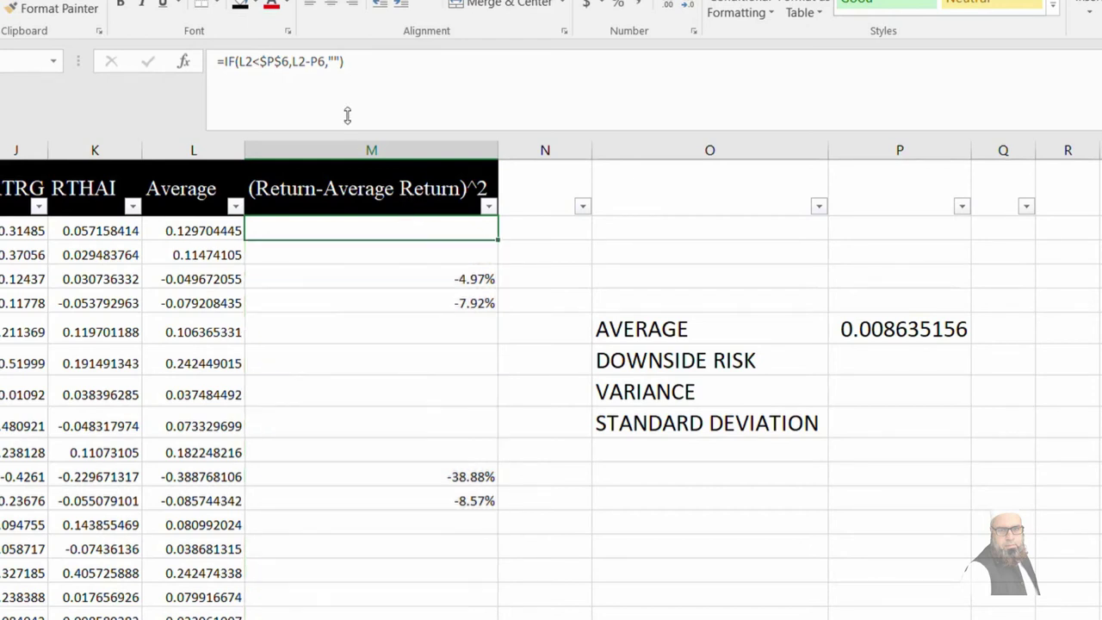
left_click(225, 60)
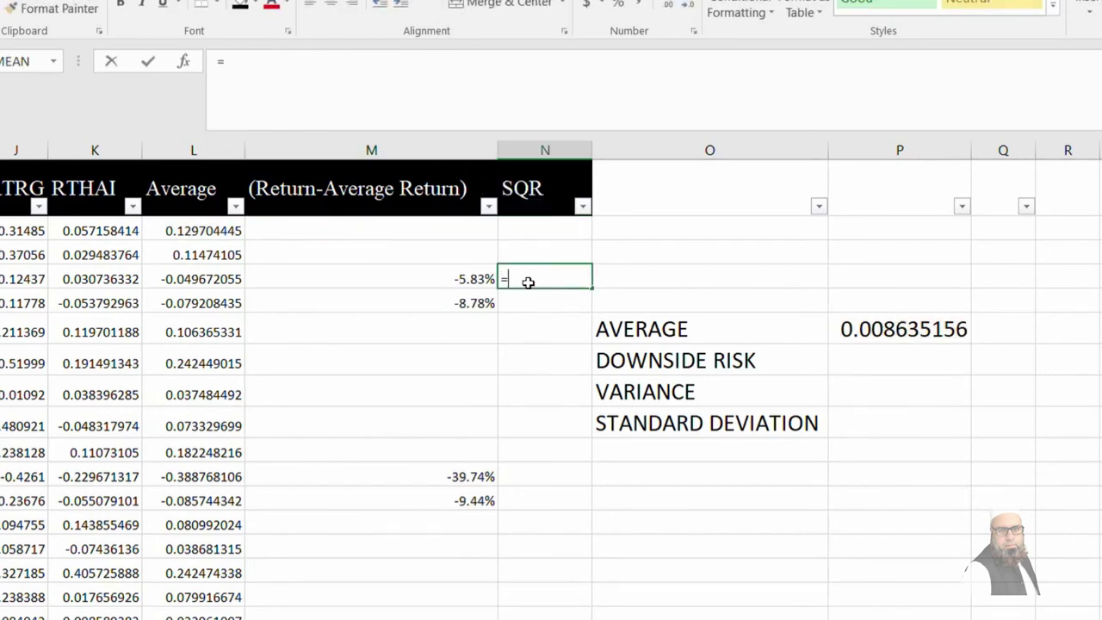
Square the first negative deviation in N4 of the SQR column with =M4^2
key("Left")
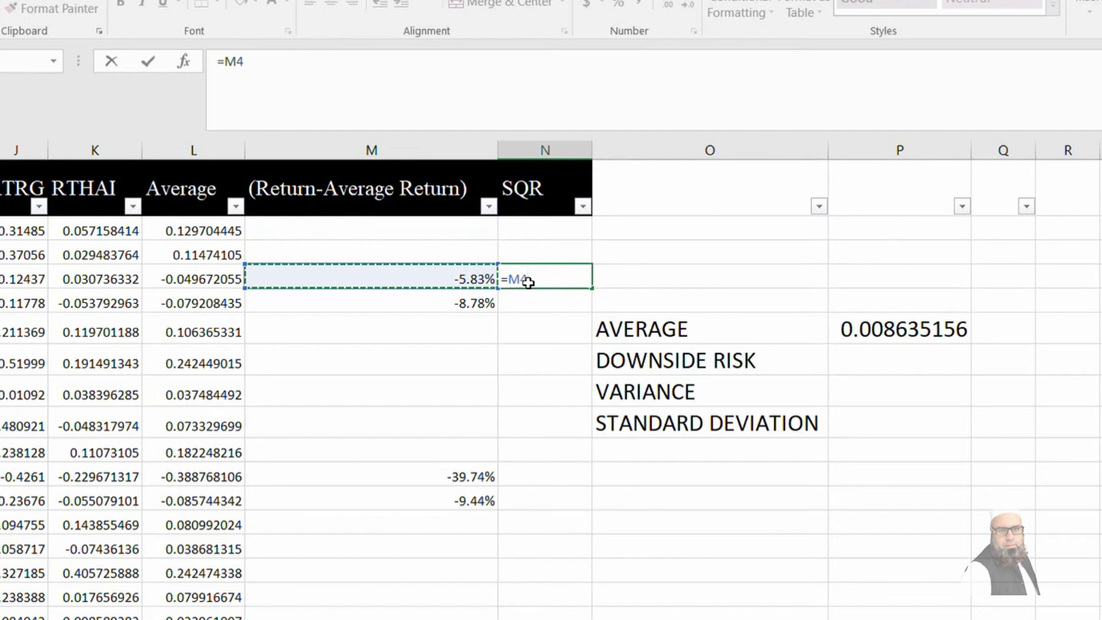
type("^2")
key("Return")
left_click(527, 282)
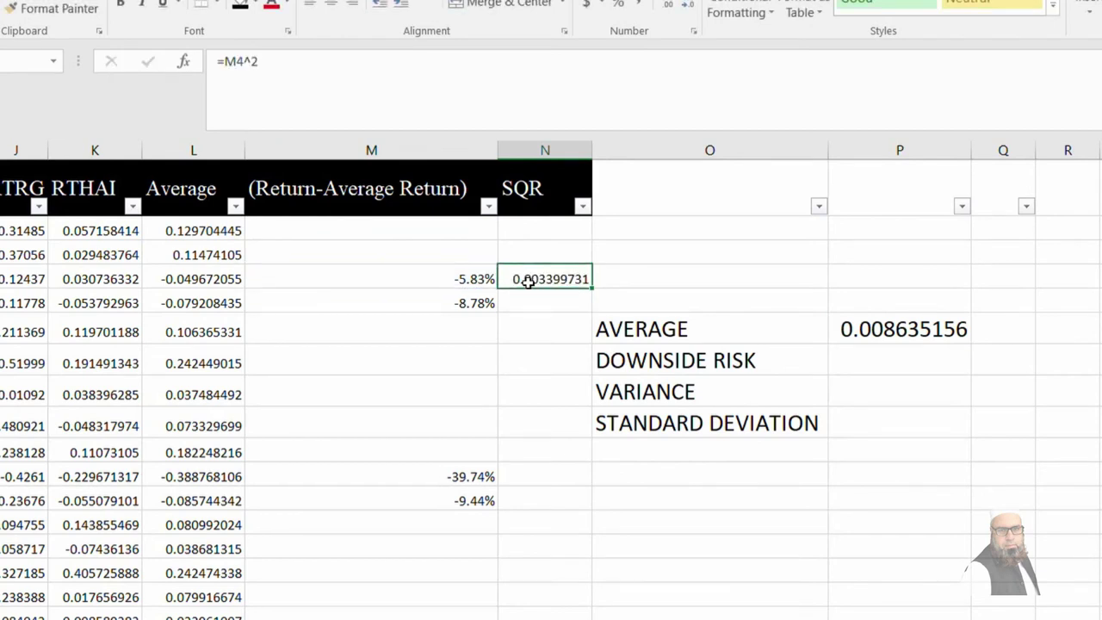
Copy the squaring formula from N4 into N5, N11 and N12, beside the next deviations in column M
key("ctrl+c")
key("Down")
key("ctrl+v")
key("Down")
key("Down")
key("Down")
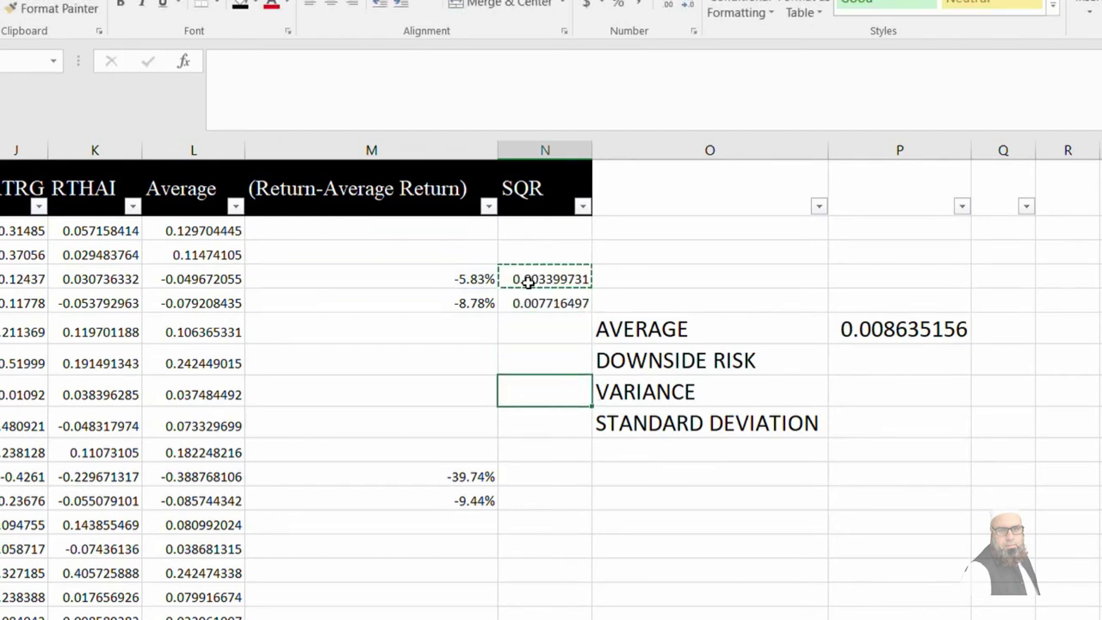
key("Down")
key("Down")
key("Down")
key("ctrl+v")
key("Down")
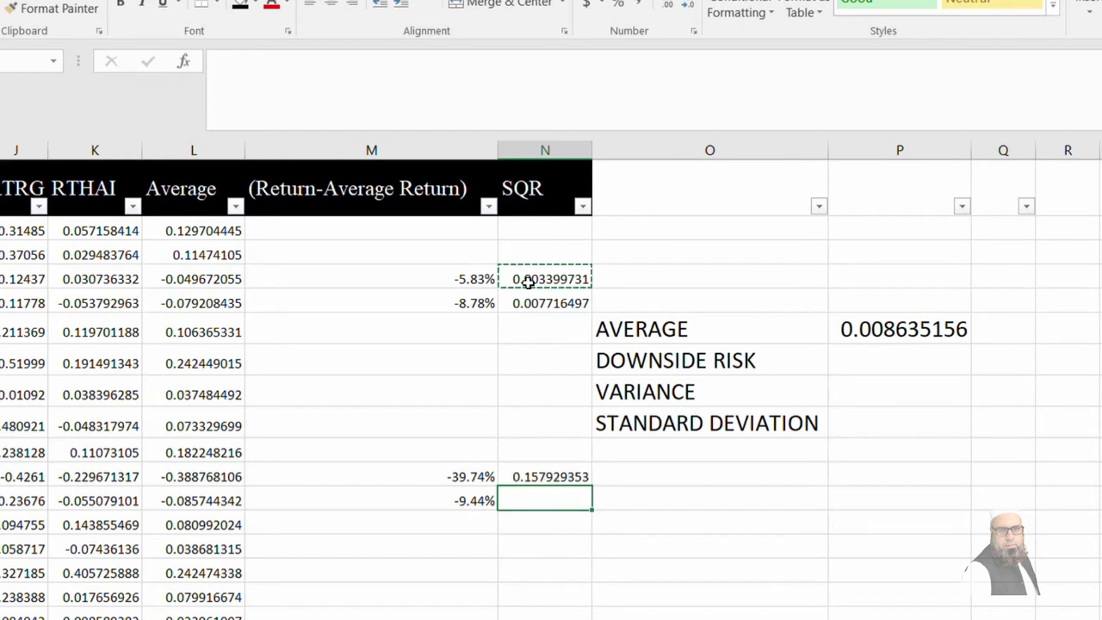
key("ctrl+v")
Paste the copied squaring formula into N18 through N24, beside the consecutive block of deviations
key("Down")
key("Down")
key("Down")
key("Down")
key("Down")
key("Down")
key("ctrl+v")
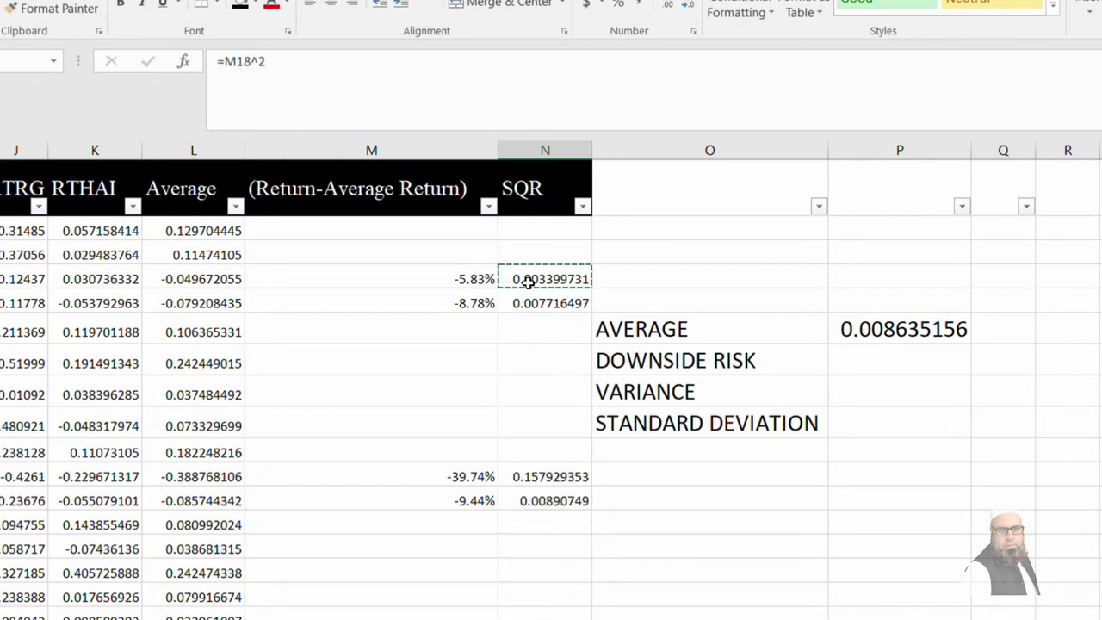
key("Down")
key("ctrl+v")
key("Down")
key("ctrl+v")
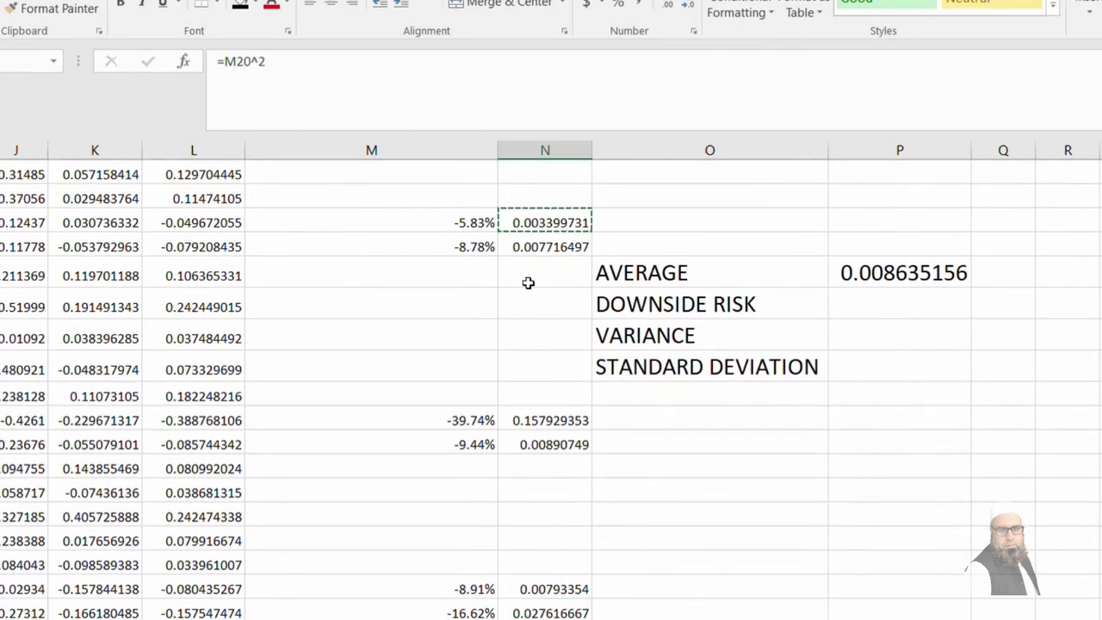
key("Down")
key("ctrl+v")
key("Down")
key("ctrl+v")
key("Down")
key("ctrl+v")
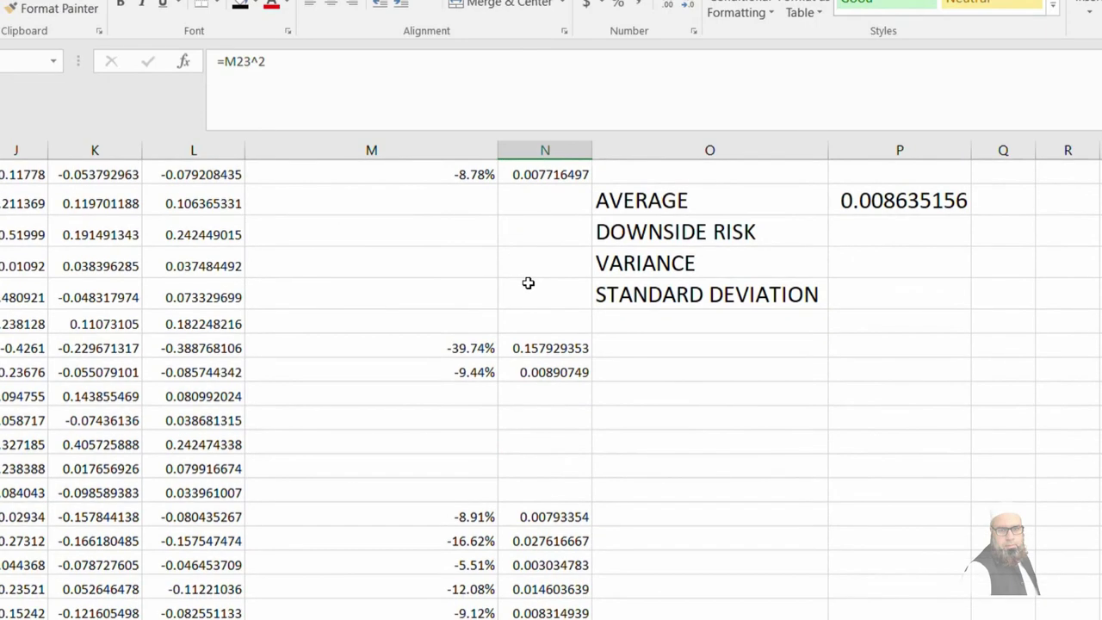
key("Down")
key("ctrl+v")
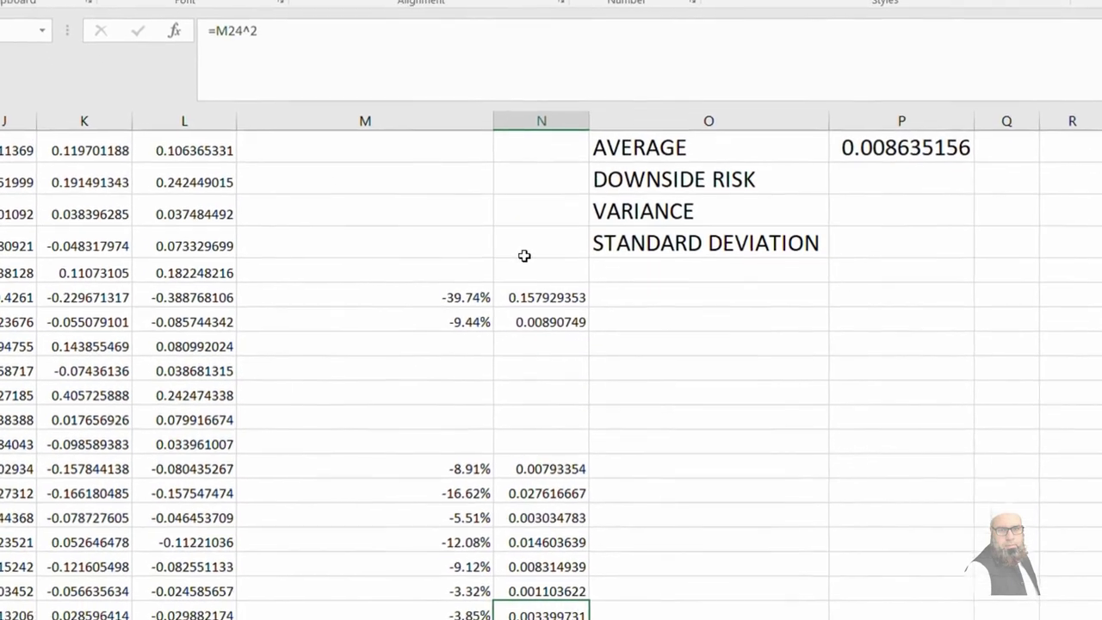
Paste the squaring formula into N26, N28, N29 and N31 through N34, skipping rows without a deviation
key("Down")
key("Down")
key("Down")
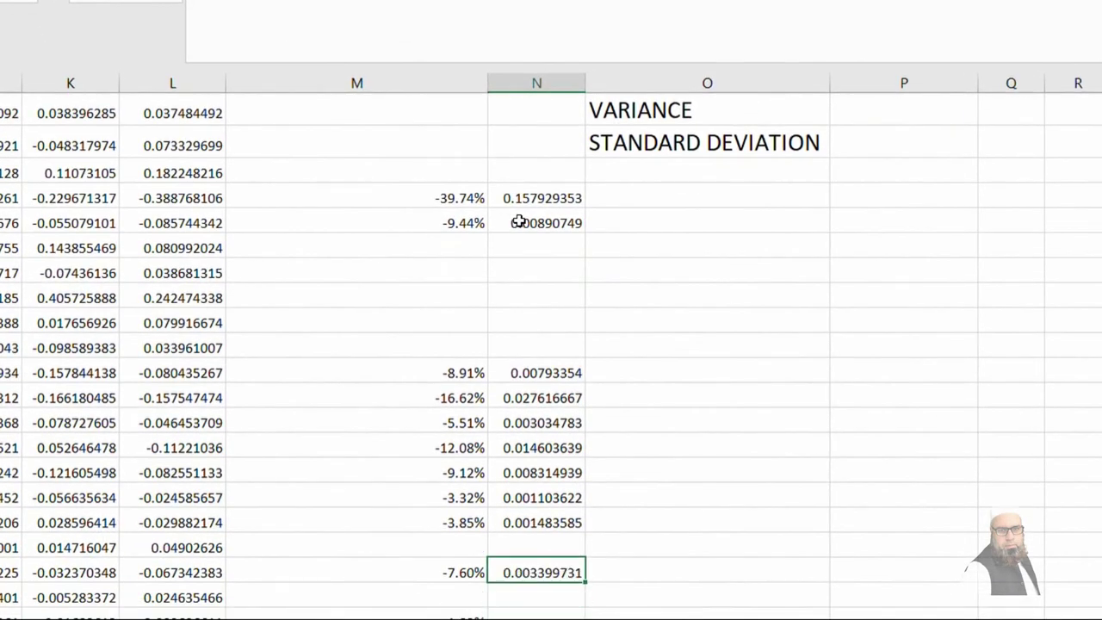
key("ctrl+v")
key("Down")
key("Down")
key("ctrl+v")
key("Down")
key("ctrl+v")
key("Down")
key("Down")
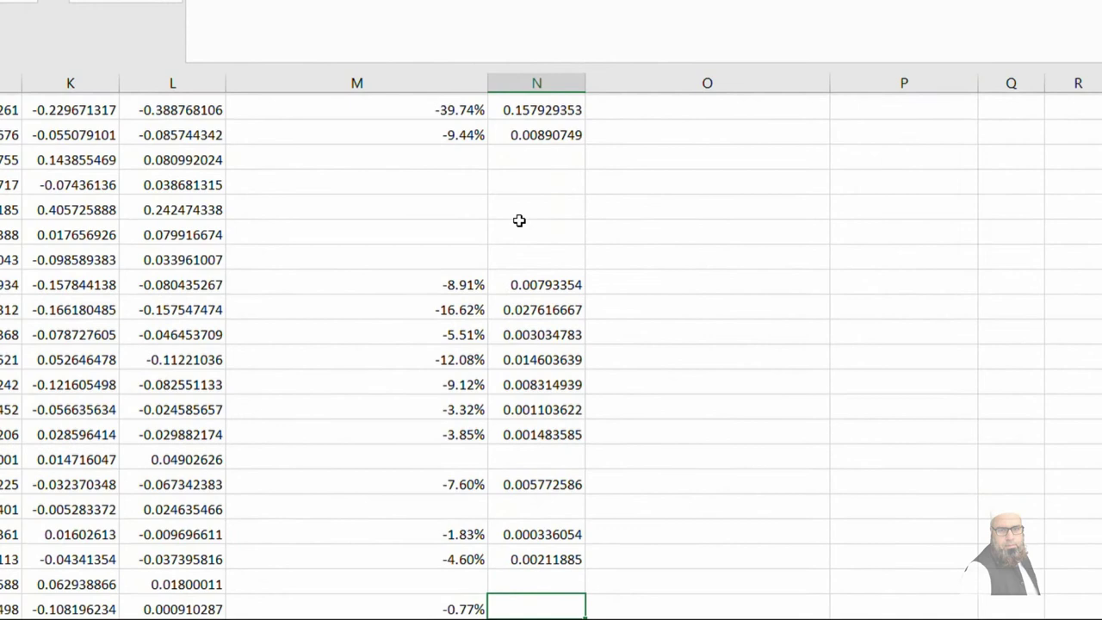
key("ctrl+v")
key("Down")
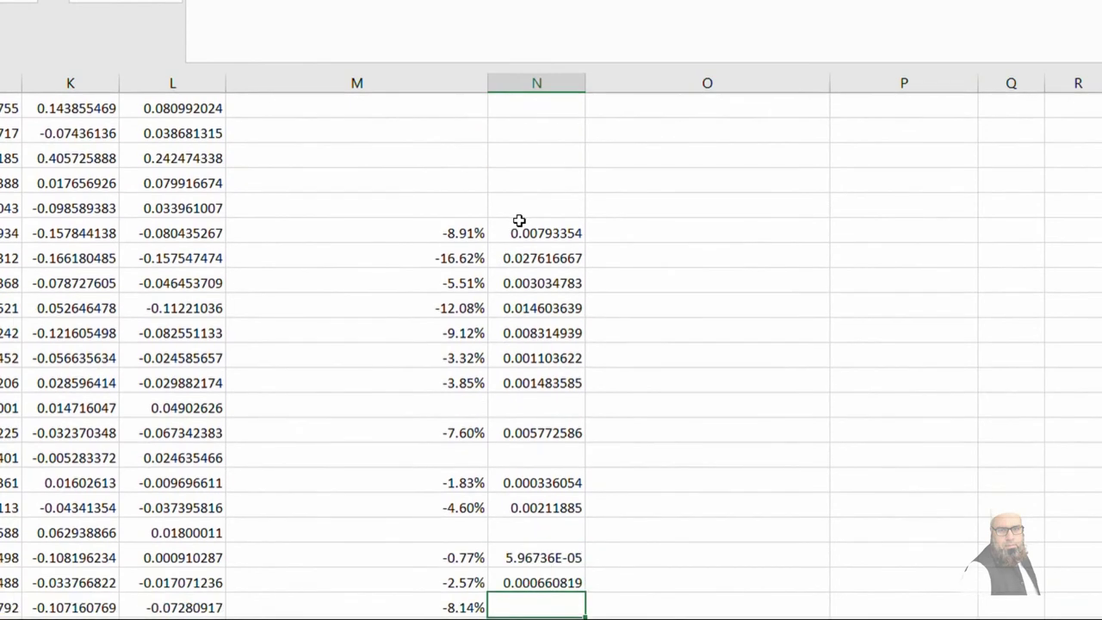
key("ctrl+v")
key("Down")
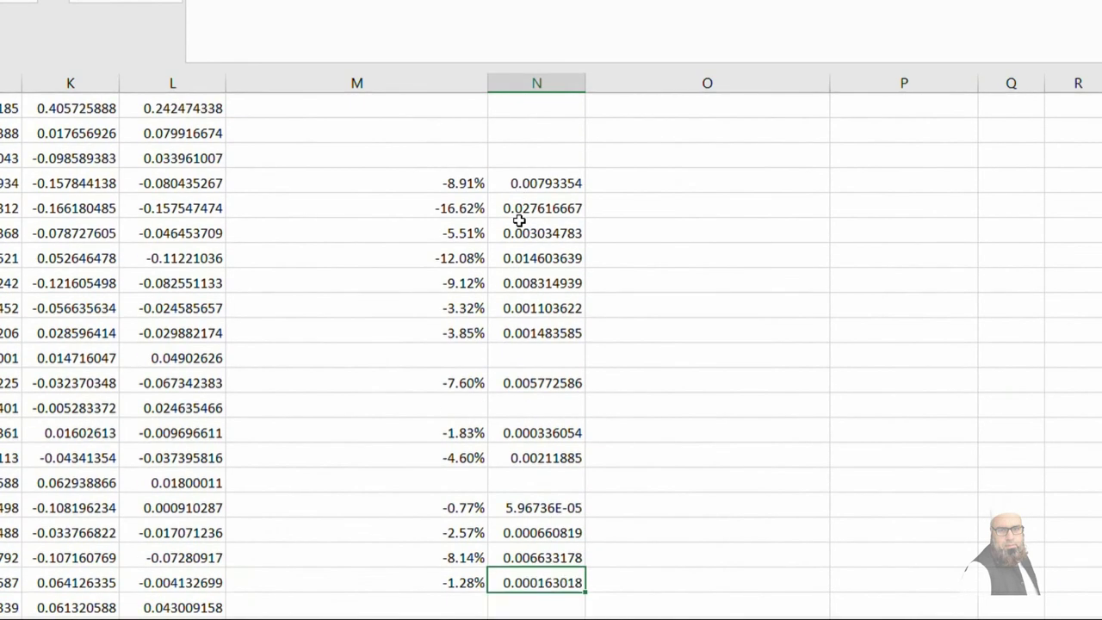
Paste the squaring formula into N36, N38, N40 through N42, N44 and N48, skipping rows without a deviation
key("Down")
key("Down")
key("Down")
key("Down")
key("Down")
key("Down")
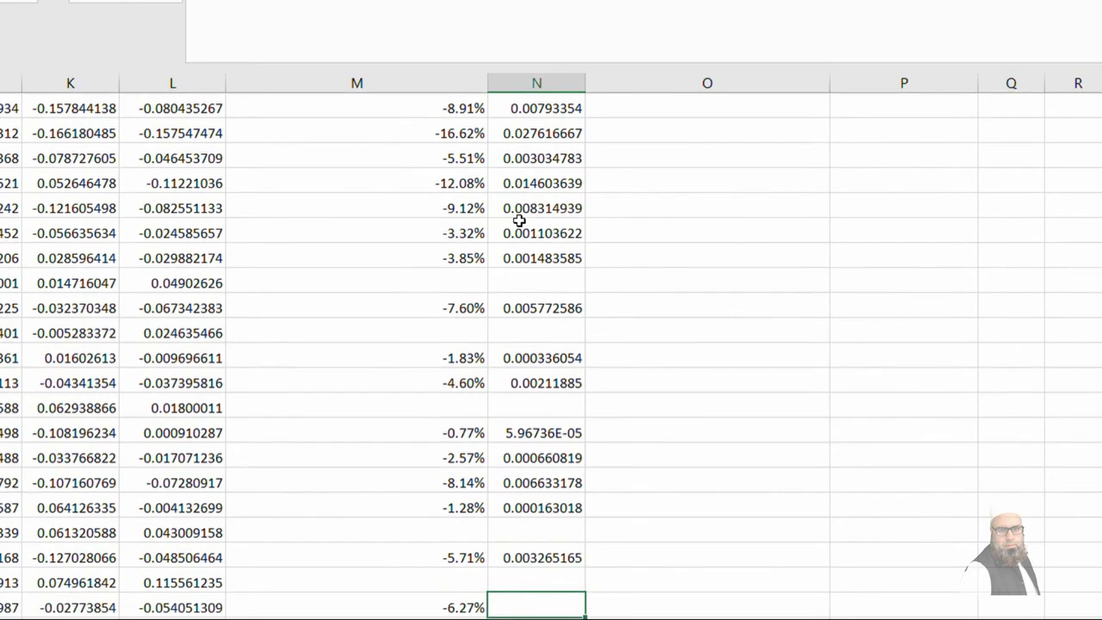
key("Down")
key("Down")
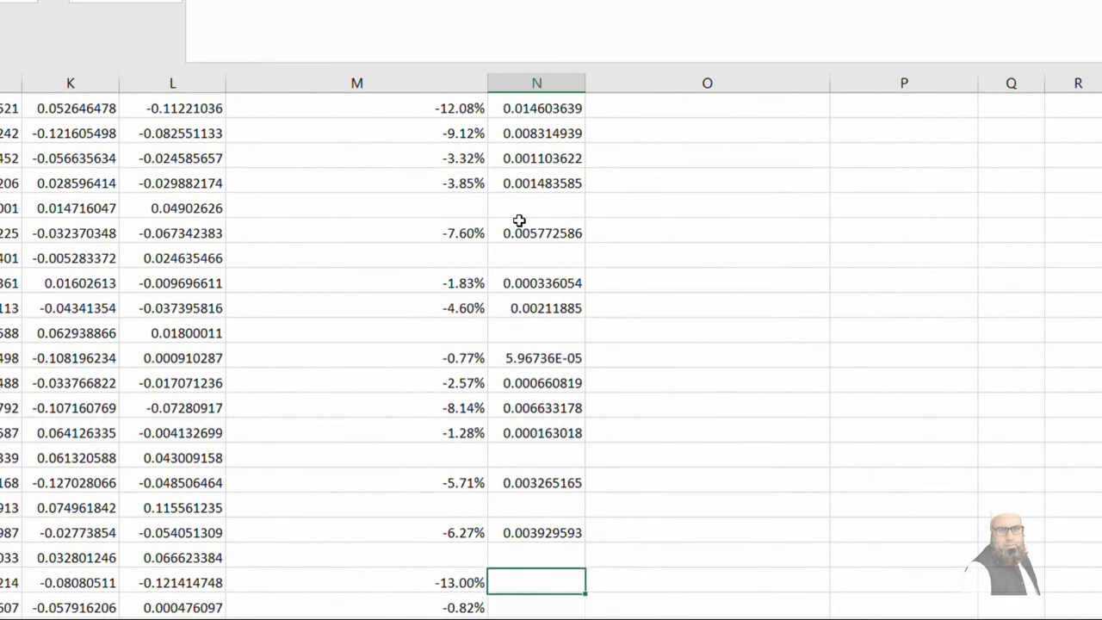
key("ctrl+v")
key("Down")
key("ctrl+v")
key("Down")
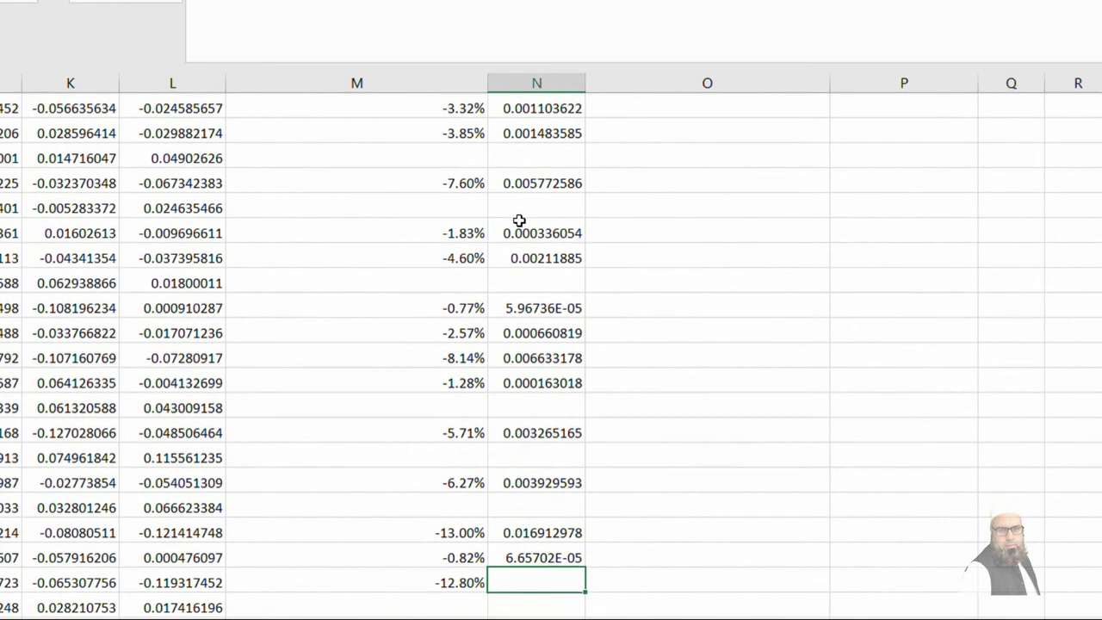
key("Down")
key("ctrl+v")
key("Down")
key("Down")
key("Down")
key("Down")
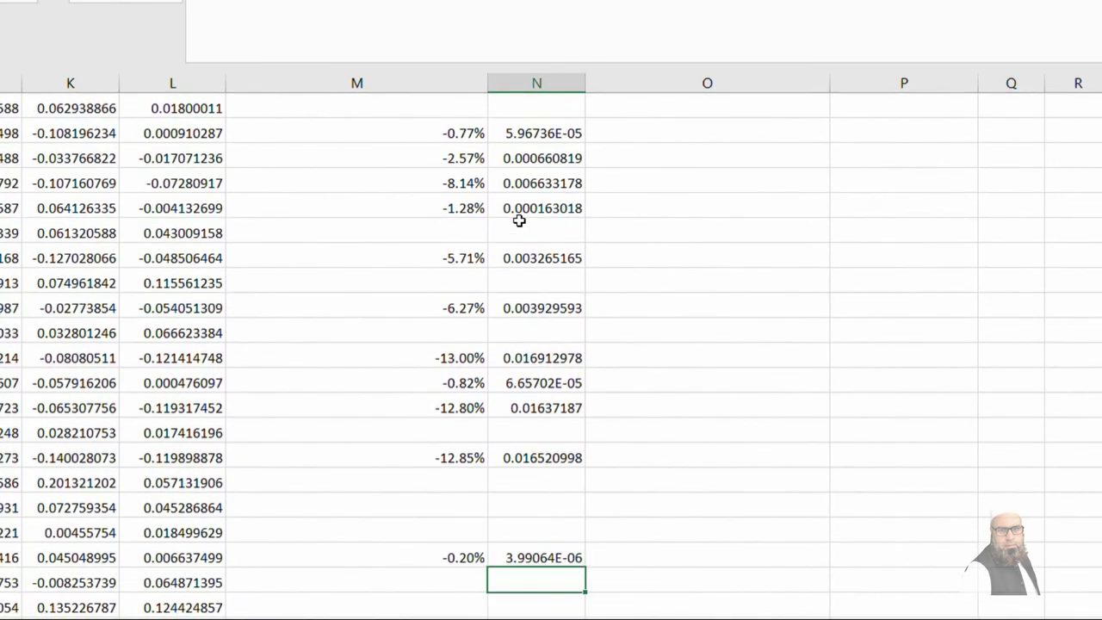
Paste the squaring formula into N52 and N56, beside their deviations in column M
key("Down")
key("Down")
key("Down")
key("Down")
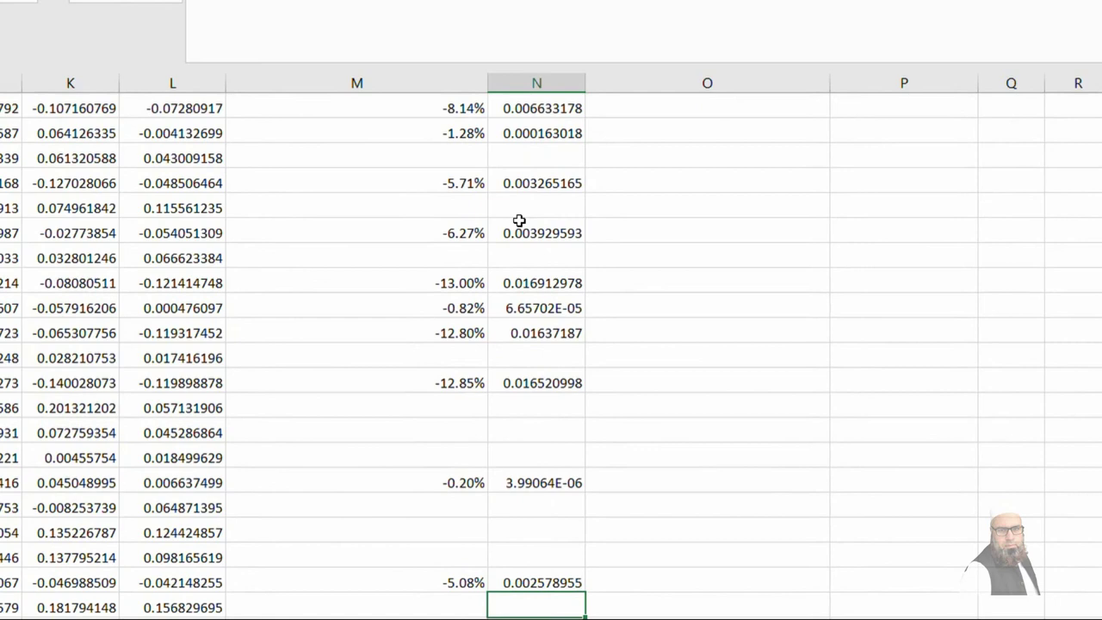
key("Down")
key("Down")
key("Down")
key("Down")
key("ctrl+v")
Paste the copied squaring formula into N60 through N63, beside the next consecutive deviations in column M
key("ctrl+Down")
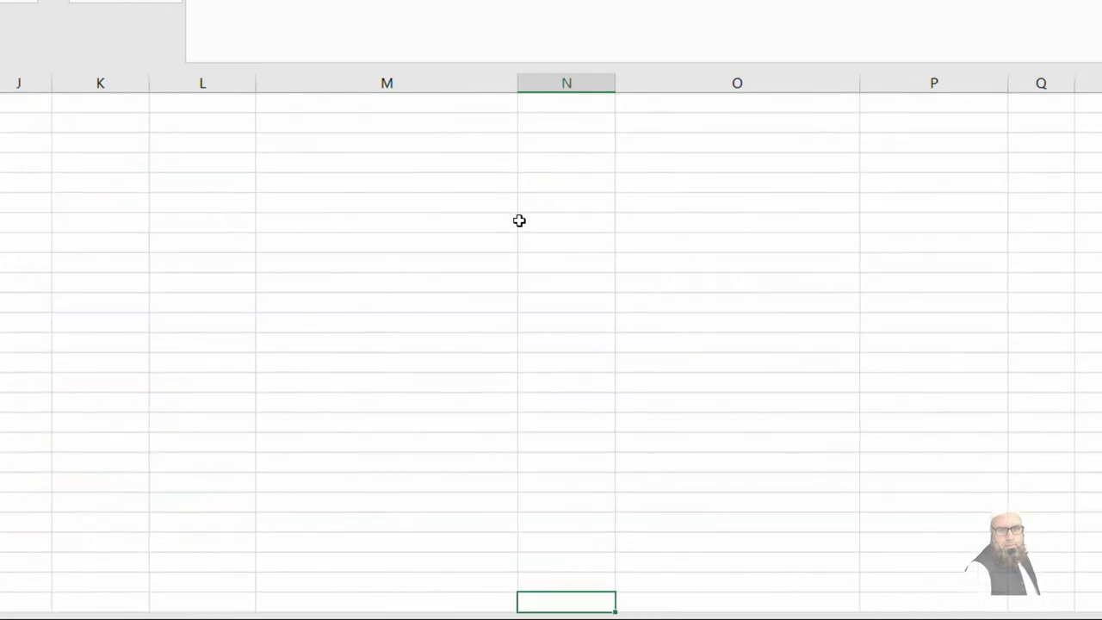
key("ctrl+Up")
key("Down")
key("Down")
key("Down")
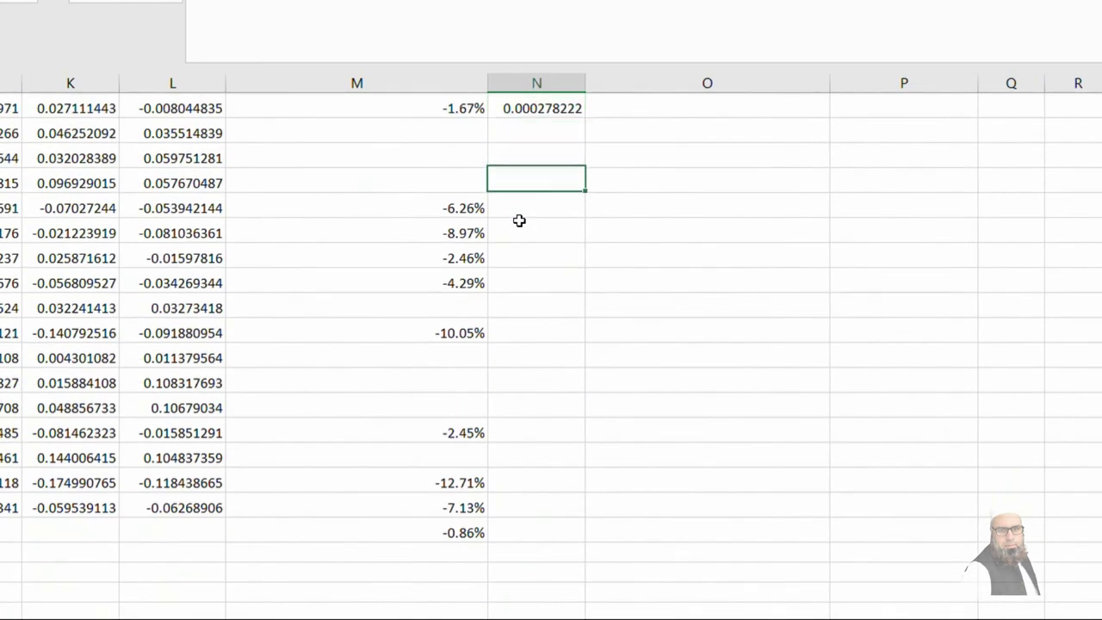
key("Down")
key("Down")
type("0.003915919")
key("Down")
type("0.008040981")
key("Down")
type("0.000605815")
key("Down")
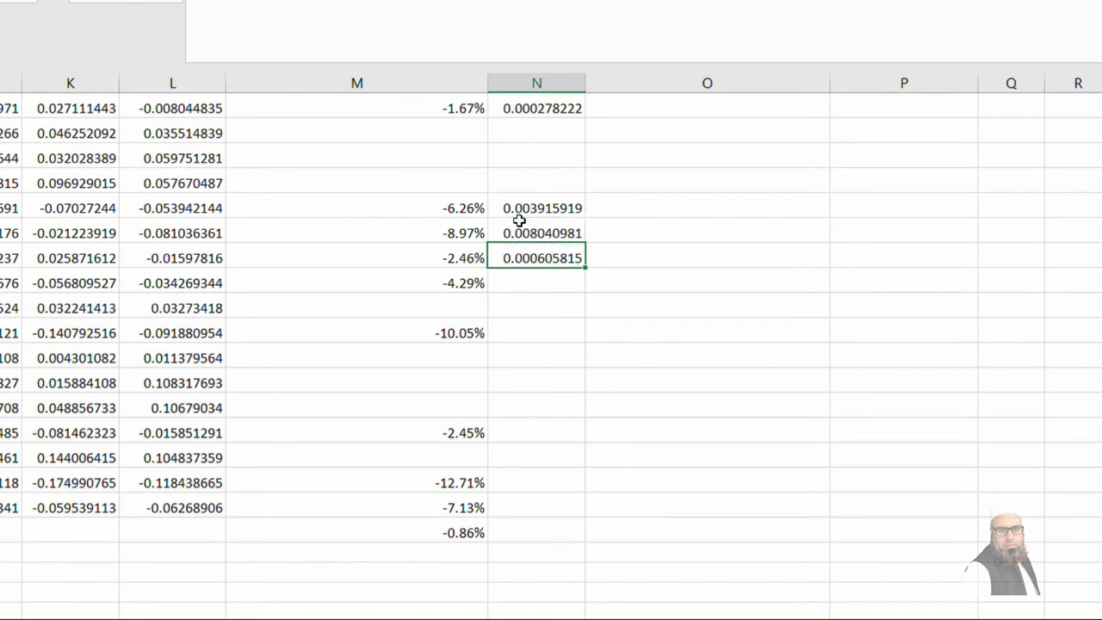
type("0.001840796")
Paste the squaring formula into N65 and N69, skipping rows without a deviation
key("Down")
key("Down")
key("Down")
type("0.010103488")
key("Down")
key("Down")
key("Down")
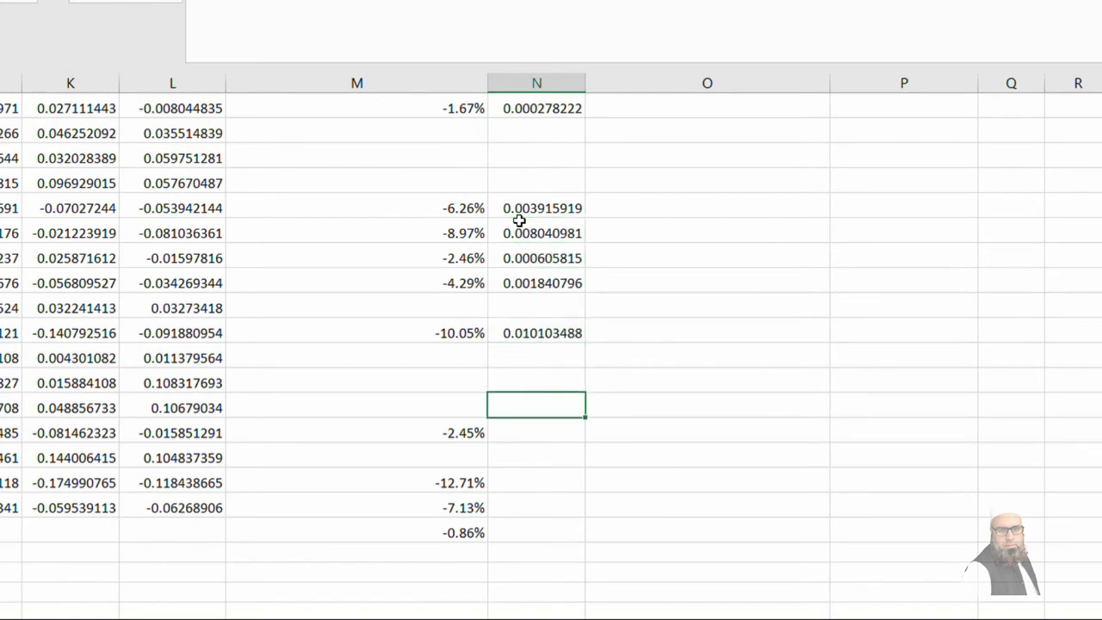
key("Down")
type("0.000599586")
Paste the squaring formula into N71, N72 and N73, completing the SQR column
key("Down")
key("Down")
key("Down")
key("Up")
key("ctrl+v")
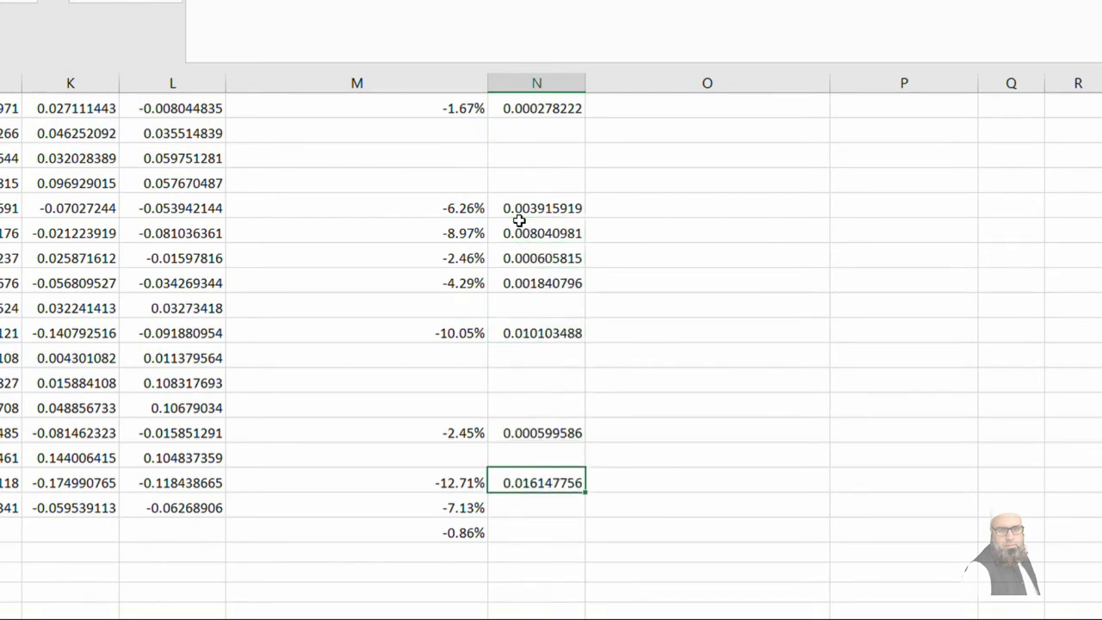
key("Down")
key("ctrl+v")
key("Down")
key("ctrl+v")
Calculate the variance in P8 with the AVERAGE function over the squared deviations N2:N73
key("Down")
key("Up")
key("Up")
key("Up")
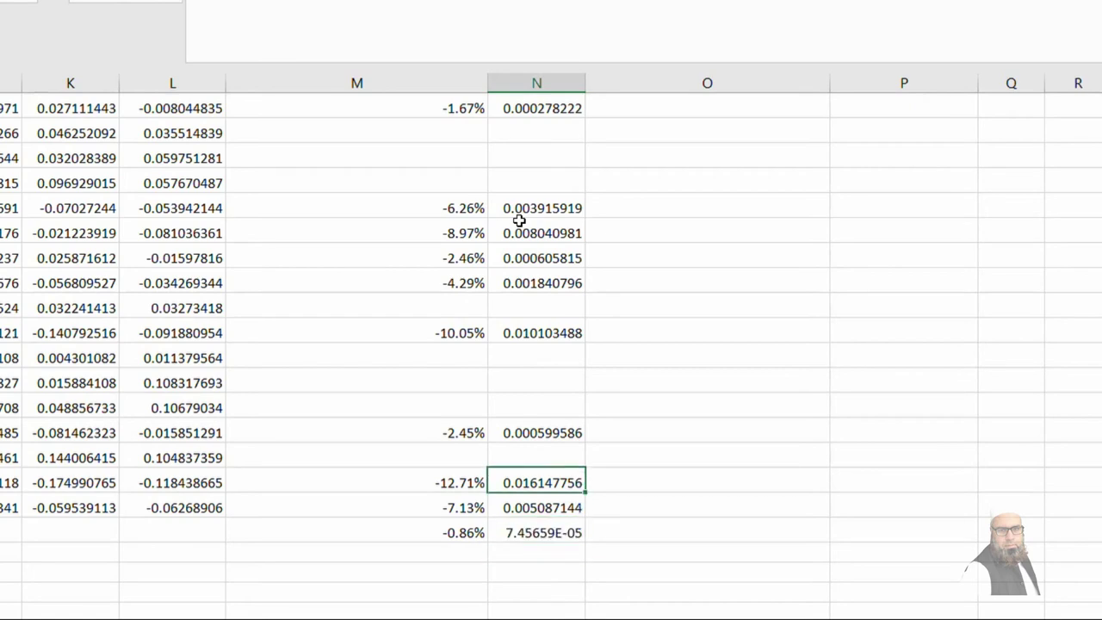
key("Up")
key("Up")
key("Up")
key("Up")
key("Up")
key("Up")
key("Up")
key("Up")
key("Up")
key("Up")
key("Up")
key("Up")
key("Up")
key("Up")
key("Up")
key("Up")
key("Up")
key("Up")
key("Up")
key("Up")
key("Up")
key("Up")
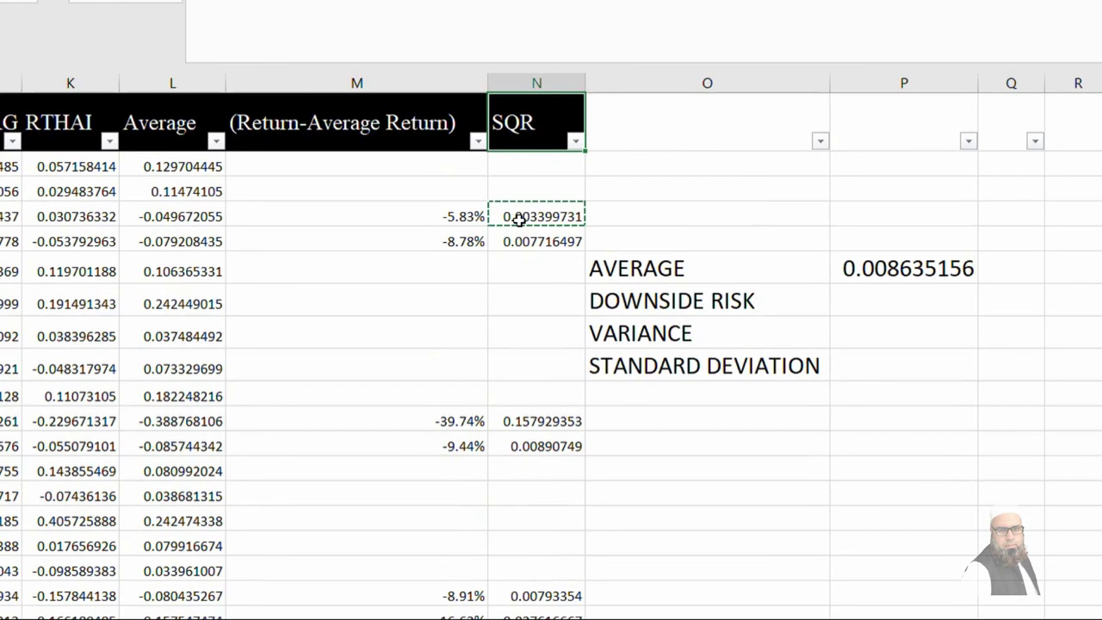
key("Right")
key("Right")
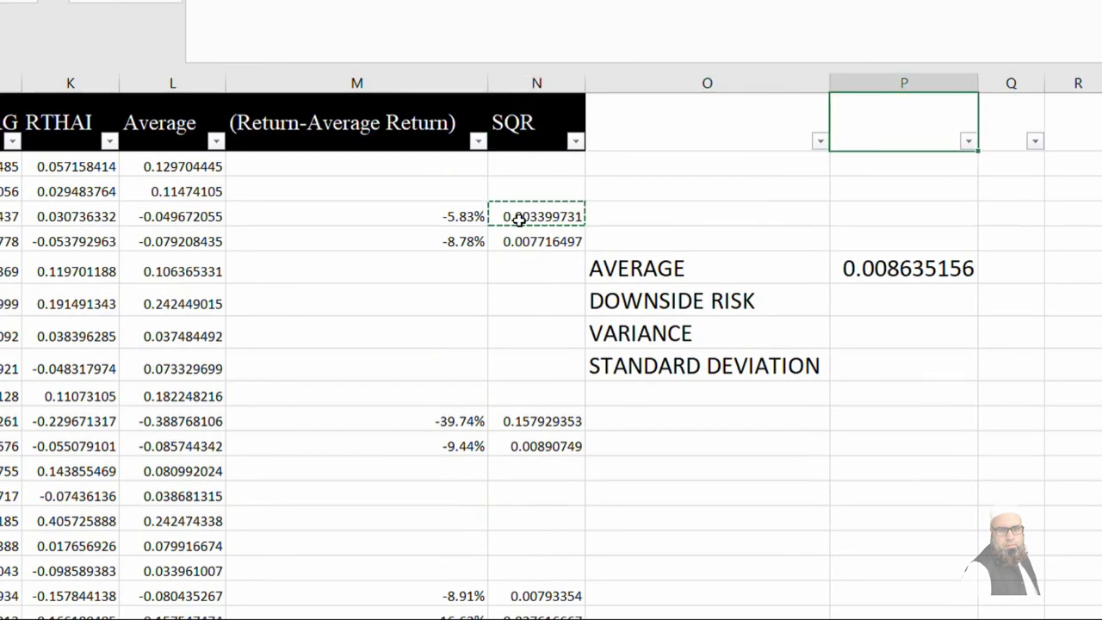
left_click(896, 334)
type("=")
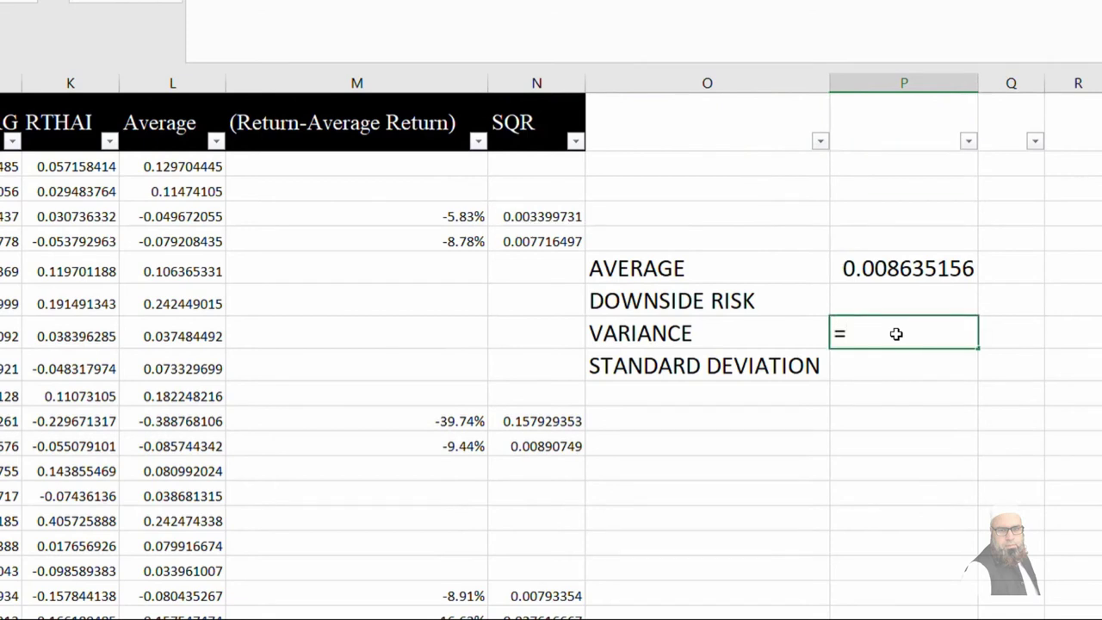
type("AVERAGE(")
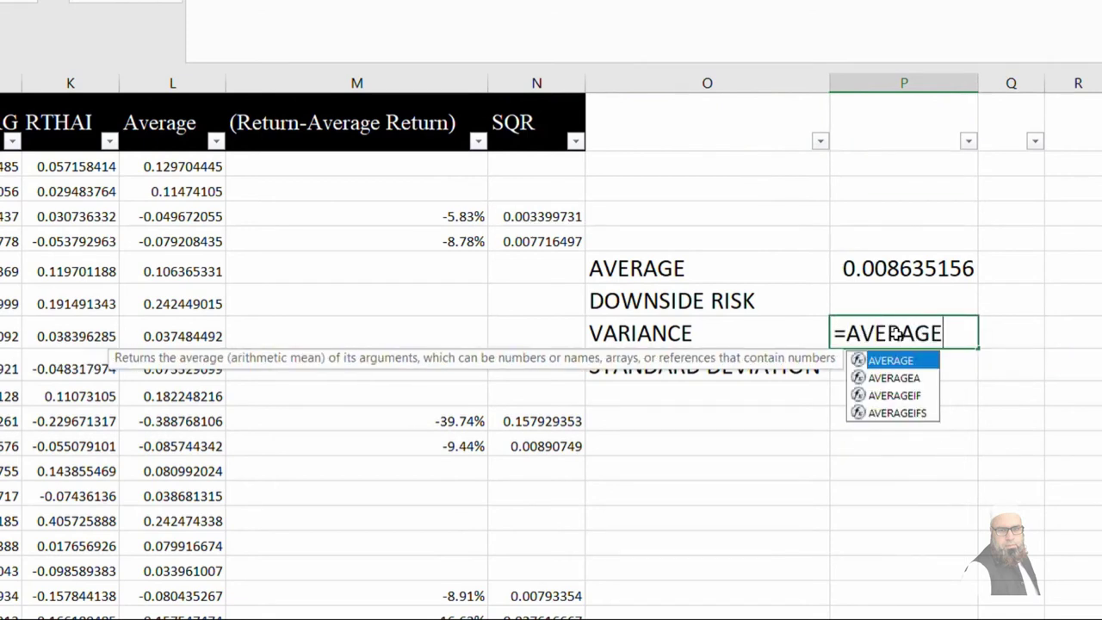
left_click(519, 164)
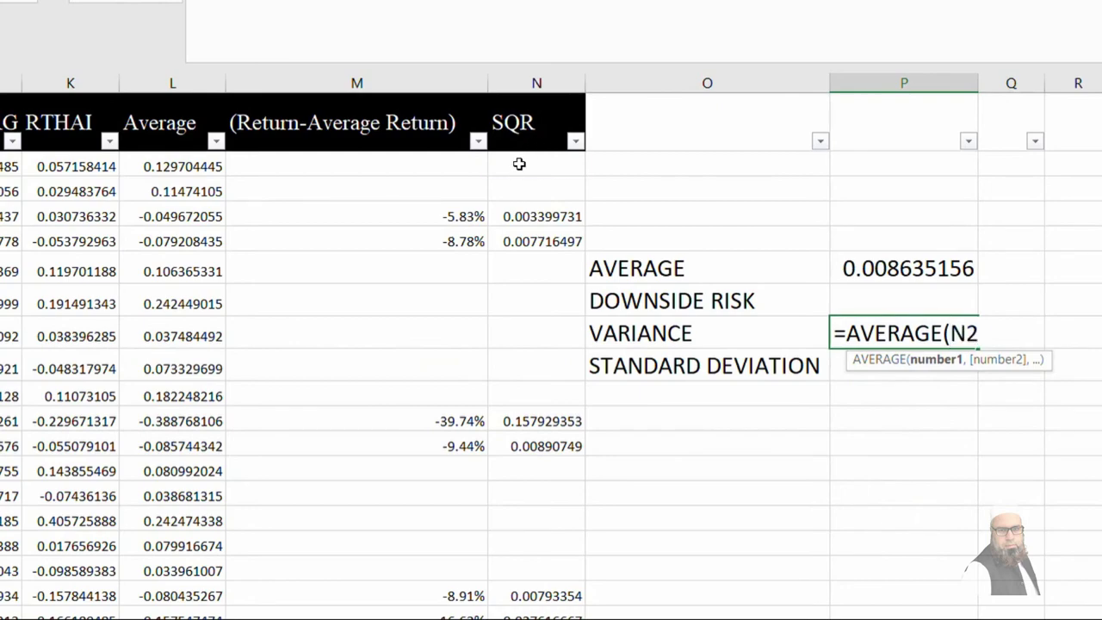
key("ctrl+shift+Down")
key("ctrl+shift+Down")
key("ctrl+shift+Down")
key("ctrl+shift+Down")
key("ctrl+shift+Down")
key("ctrl+shift+Down")
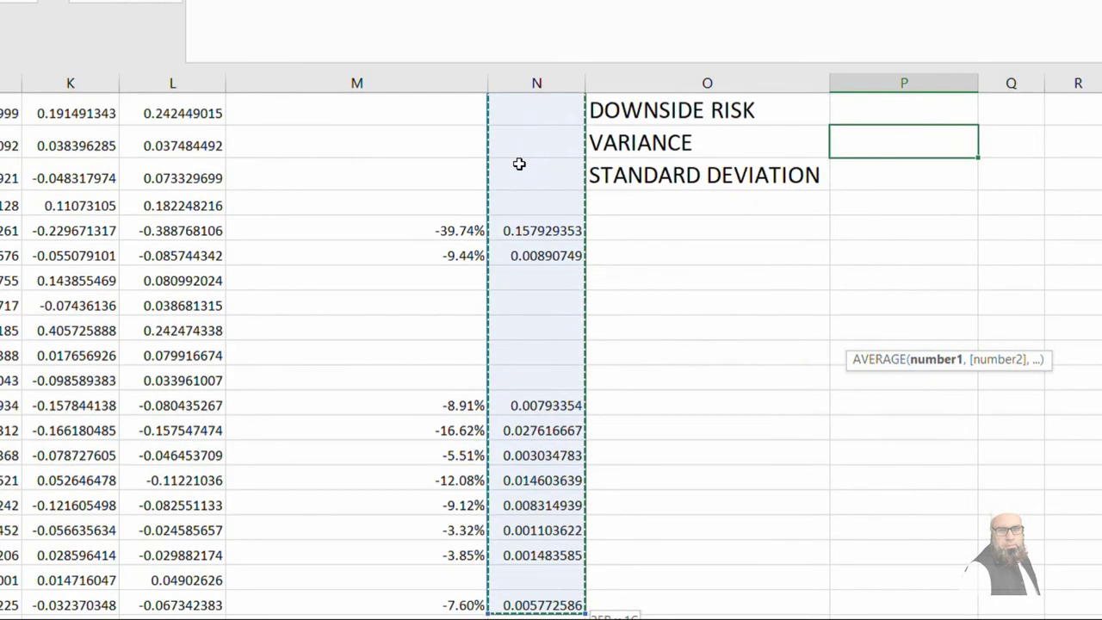
key("ctrl+shift+Down")
key("ctrl+shift+Down")
key("ctrl+shift+Down")
key("ctrl+shift+Down")
key("ctrl+shift+Down")
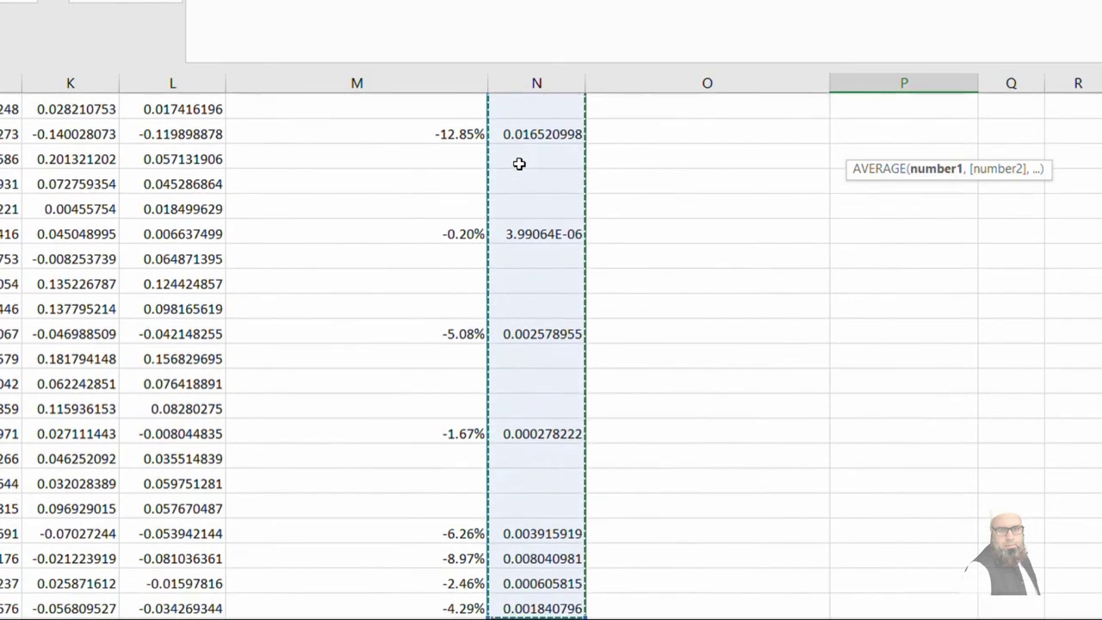
key("ctrl+shift+Down")
key("ctrl+shift+Up")
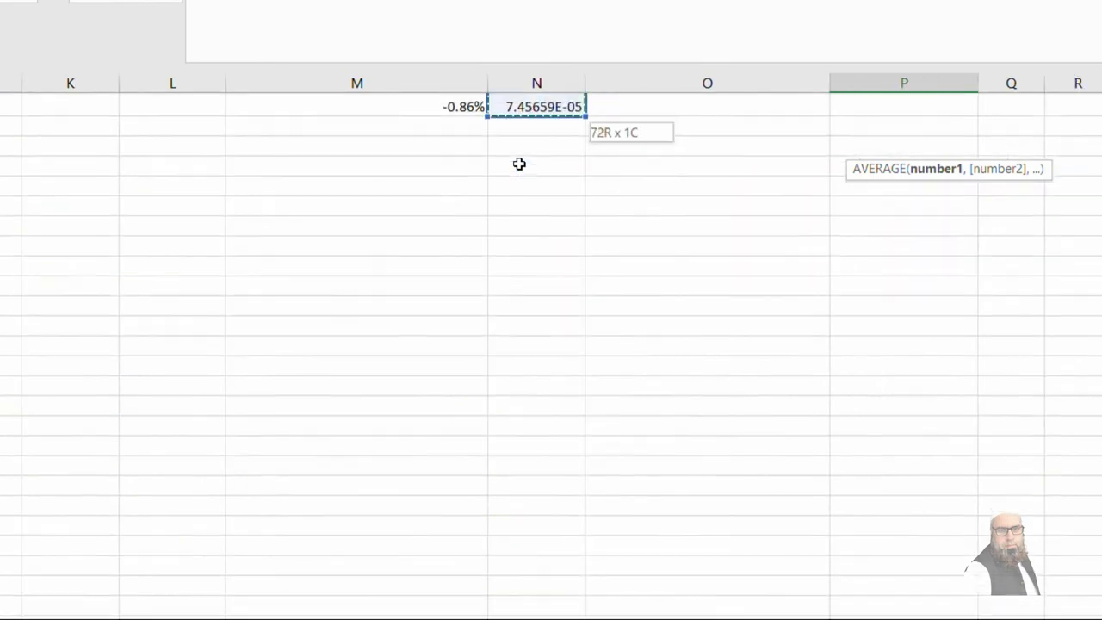
key("Return")
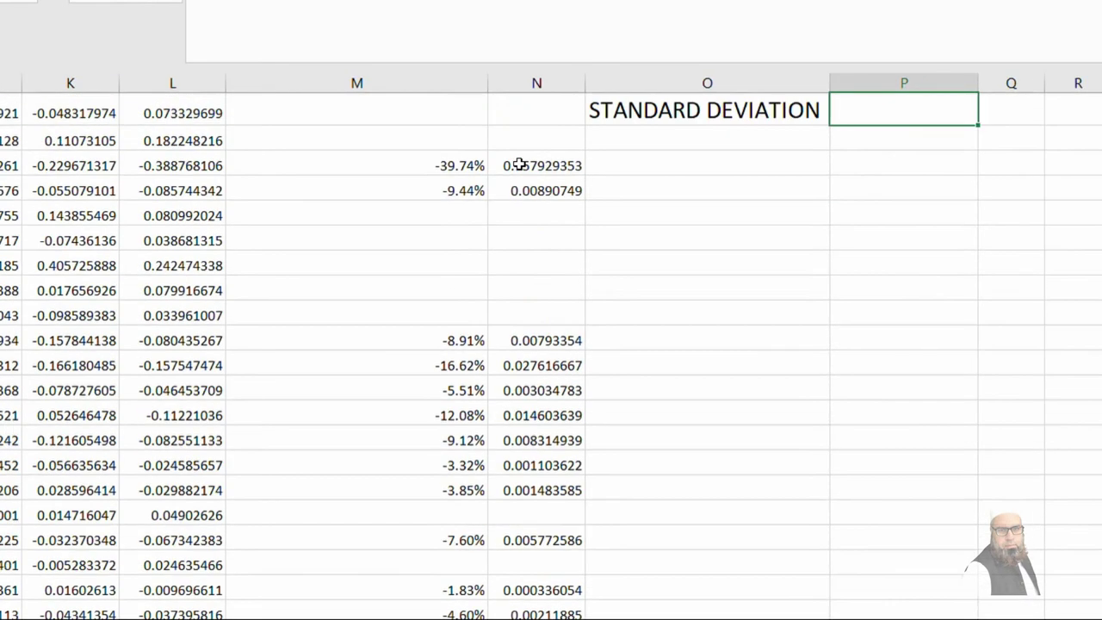
Calculate the standard deviation in P9 with =SQRT(P8)
key("Up")
key("Up")
key("Up")
key("Down")
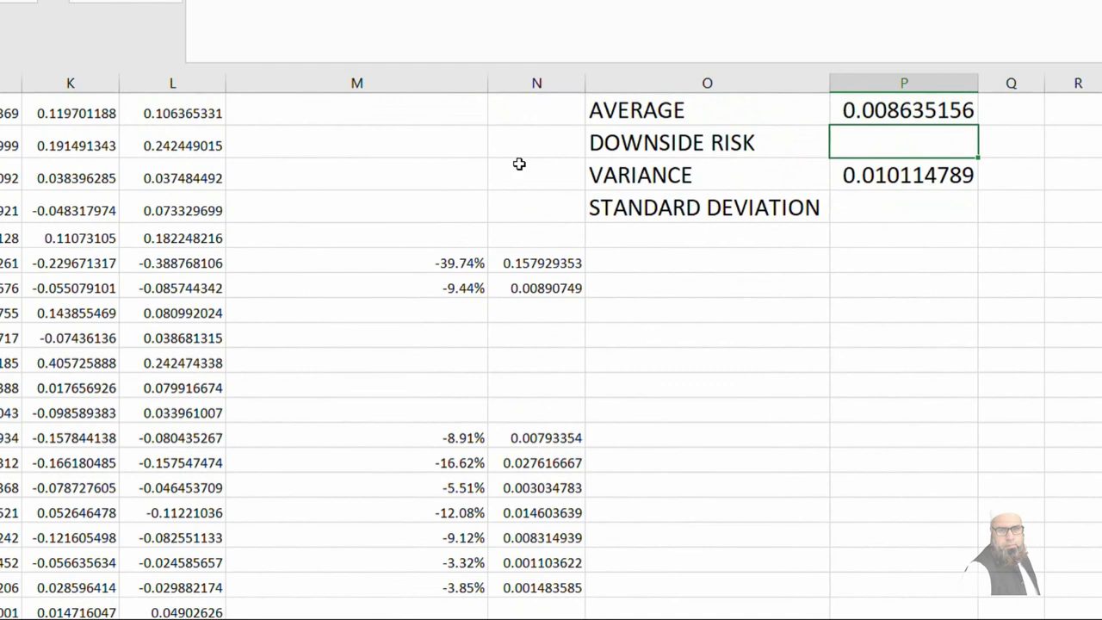
key("Up")
key("Up")
key("Down")
key("Down")
key("Down")
key("Down")
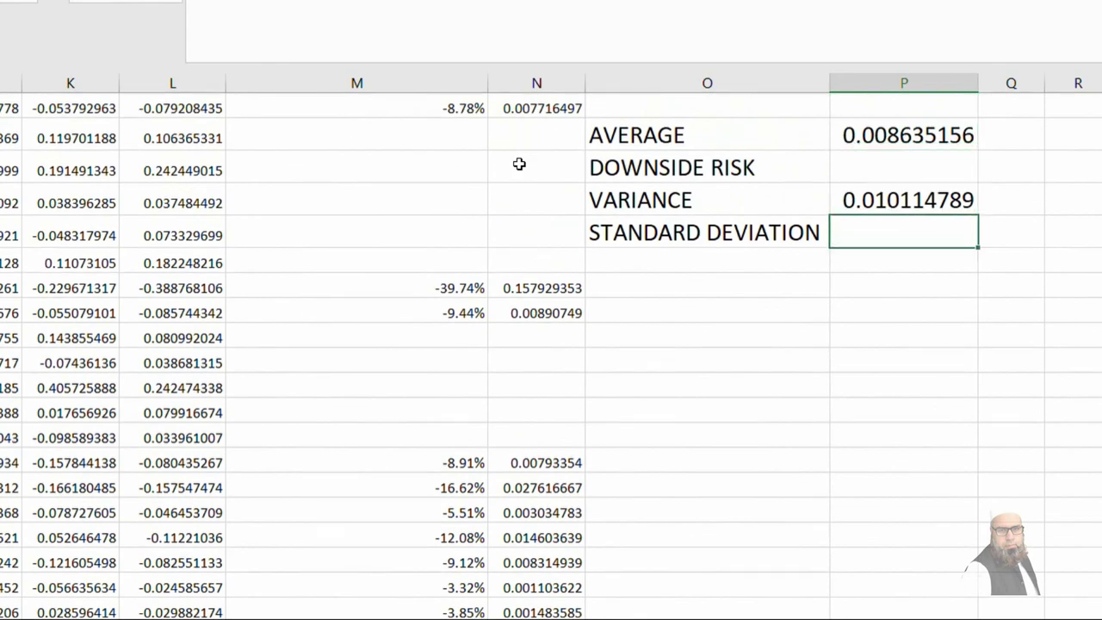
type("=SQRT(")
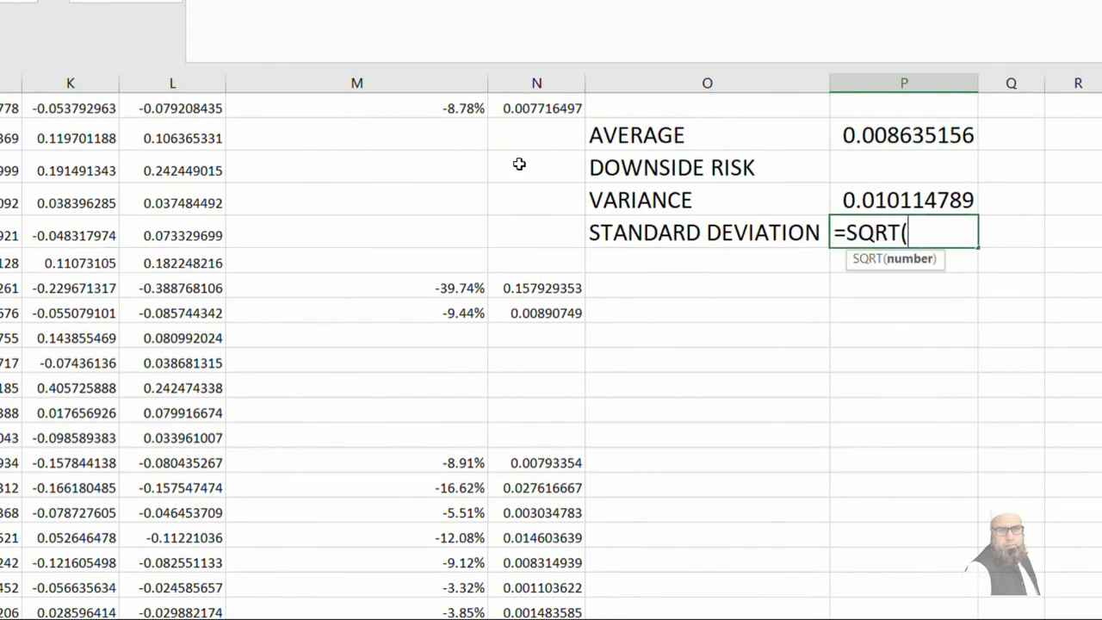
key("Up")
type(")")
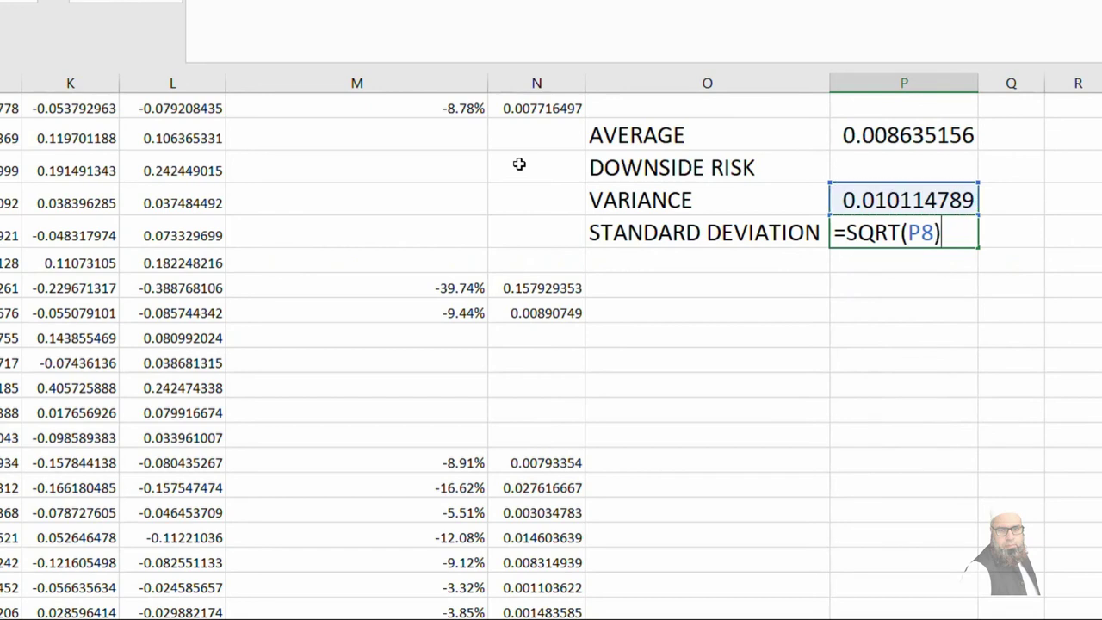
key("Return")
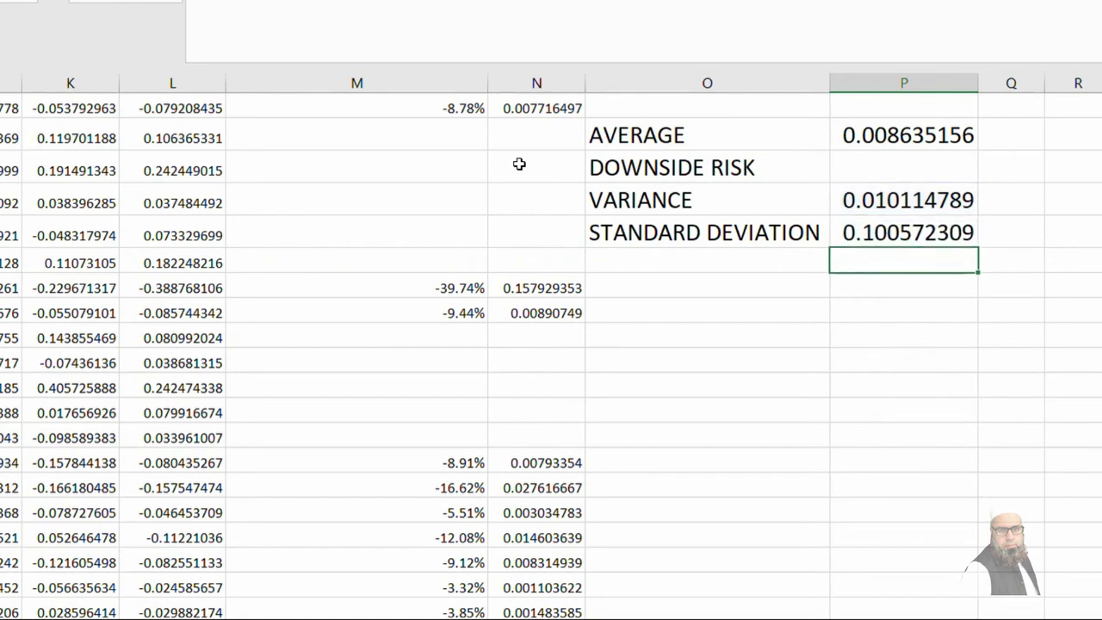
Format the average return in P6 as a percentage with two decimal places
left_click(915, 143)
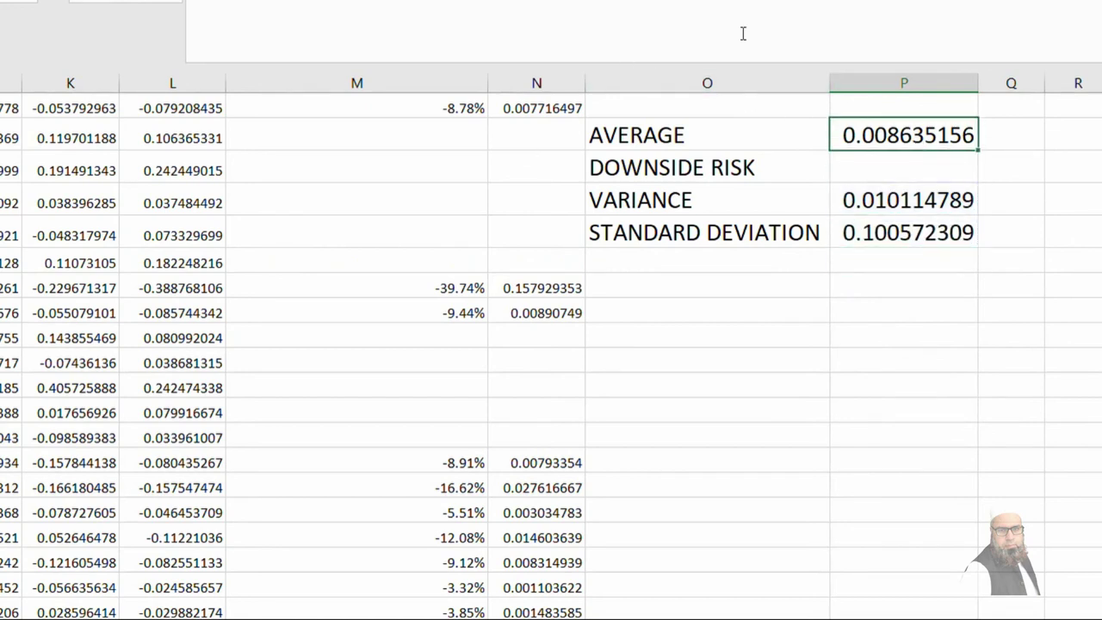
key("ctrl+shift+5")
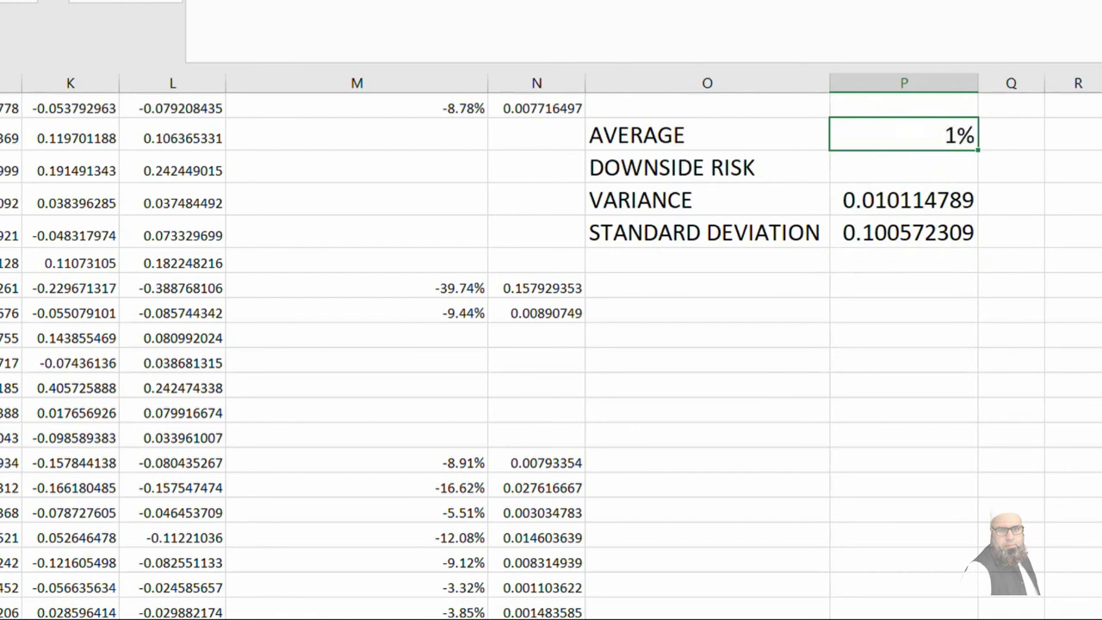
key("alt+h")
key("0")
key("alt+h")
key("0")
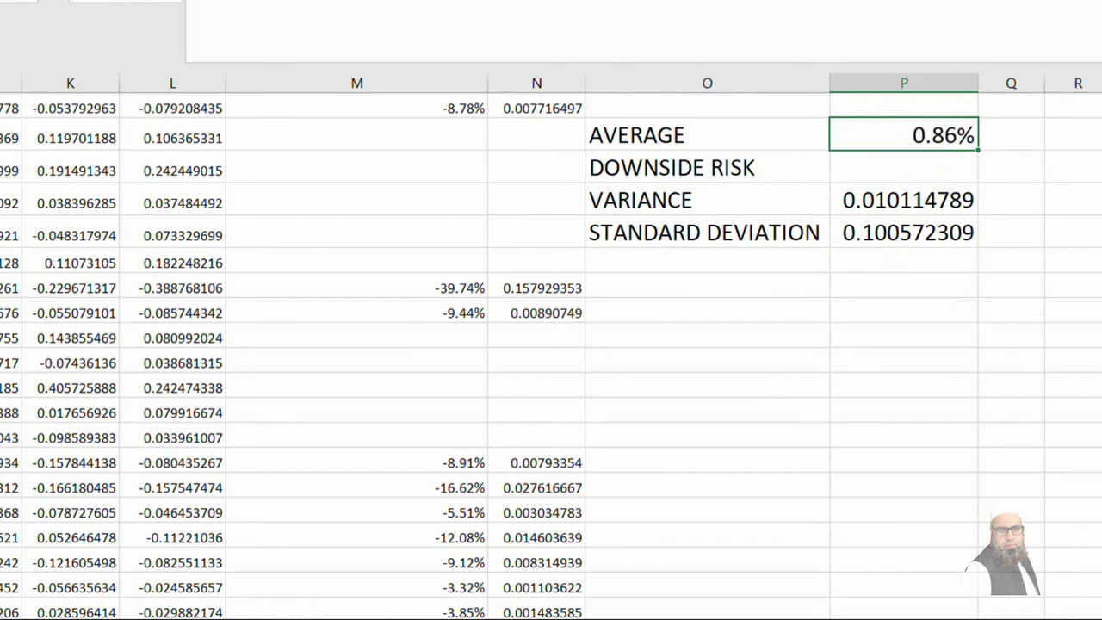
Format the standard deviation in P9 as a percentage with one decimal place
left_click(883, 233)
key("ctrl+shift+5")
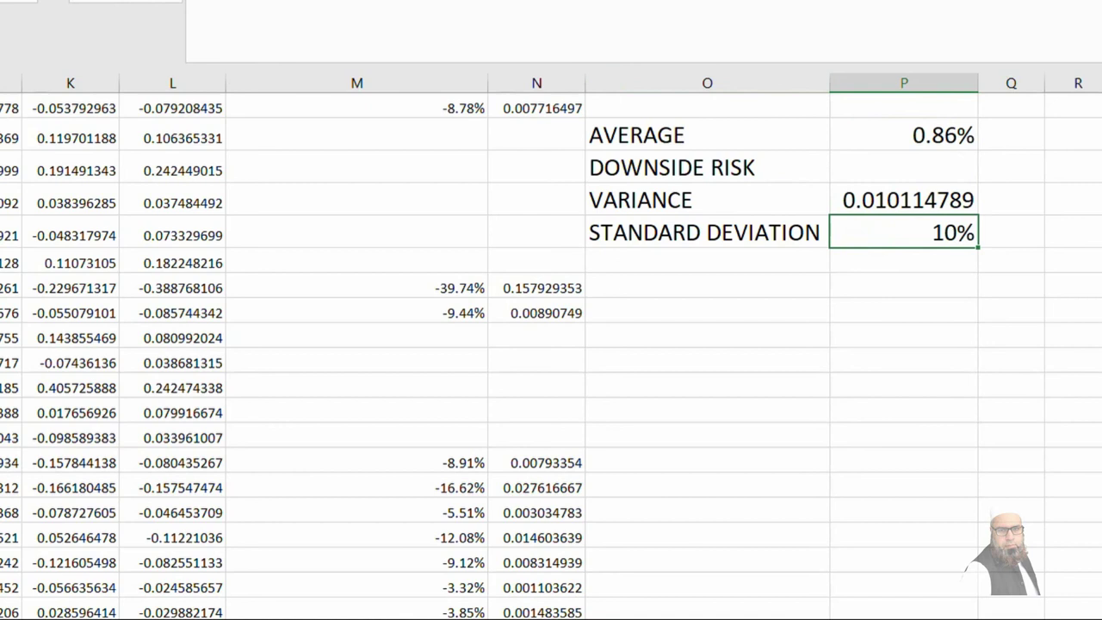
key("alt+h")
key("0")
key("alt+h")
key("0")
key("alt+h")
key("9")
left_click(738, 376)
left_click(930, 227)
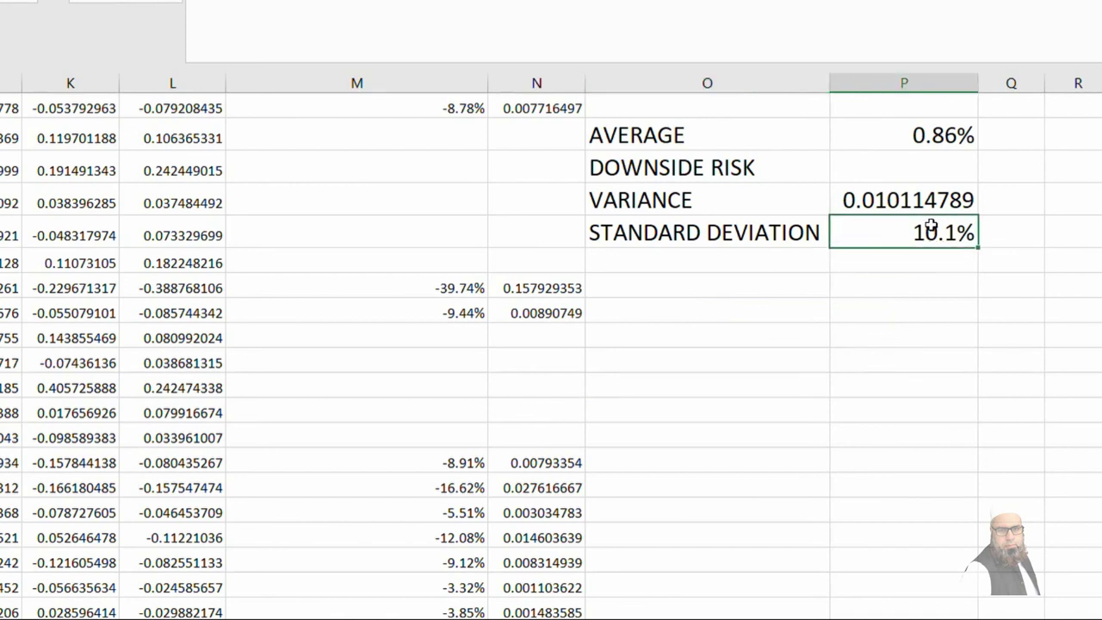